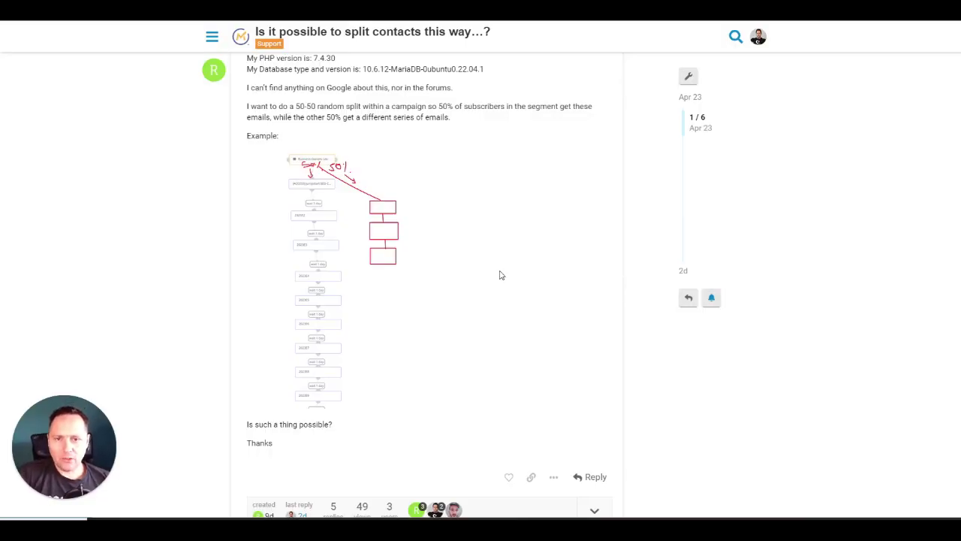
- Scroll through the forum post asking how to split campaign contacts 50-50 at random
scroll(501, 275, "up", 2)
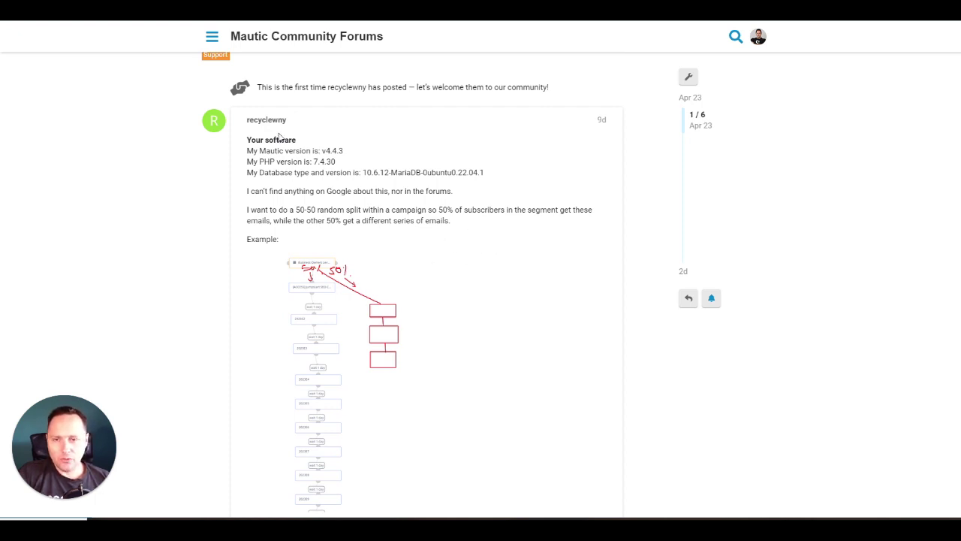
scroll(285, 157, "down", 1)
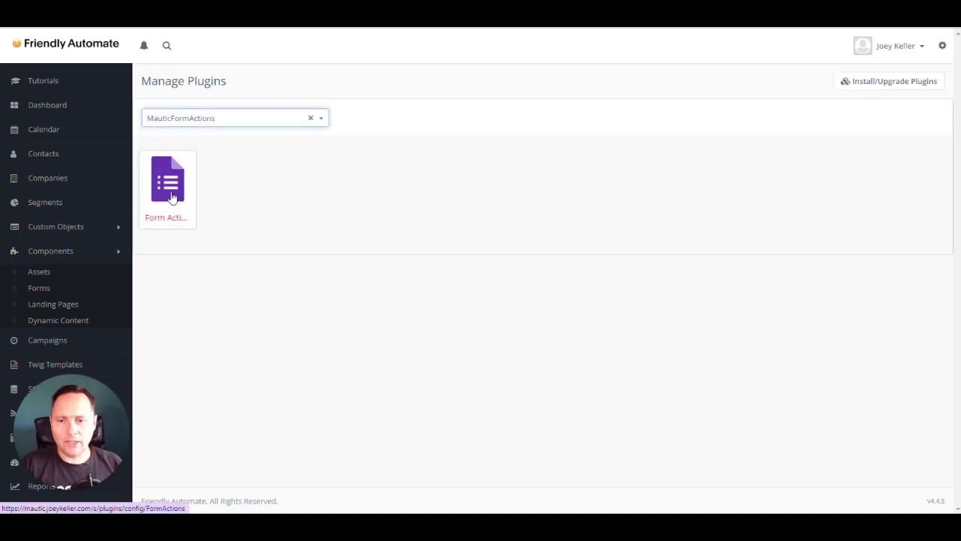
- Confirm the Form Actions plugin is published, then go to the Forms list
left_click(167, 180)
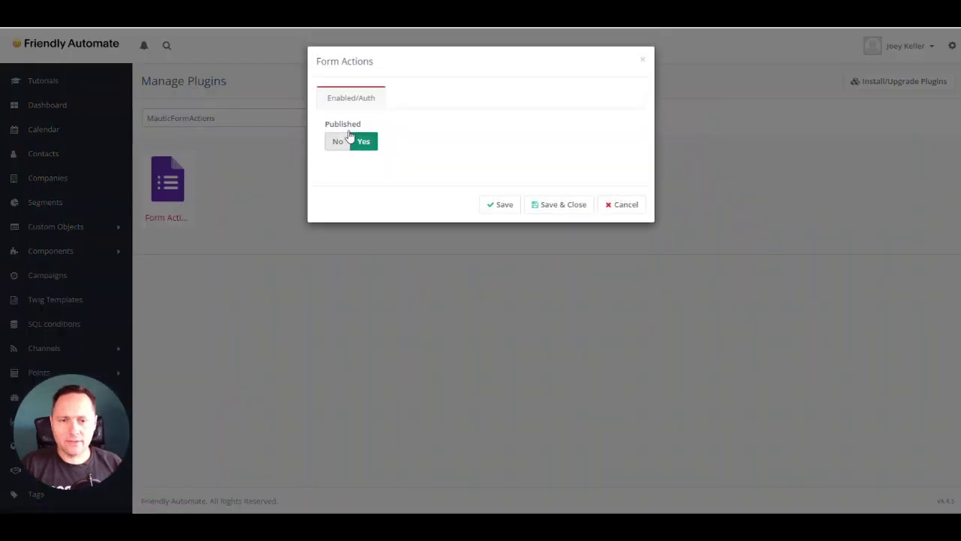
left_click(642, 60)
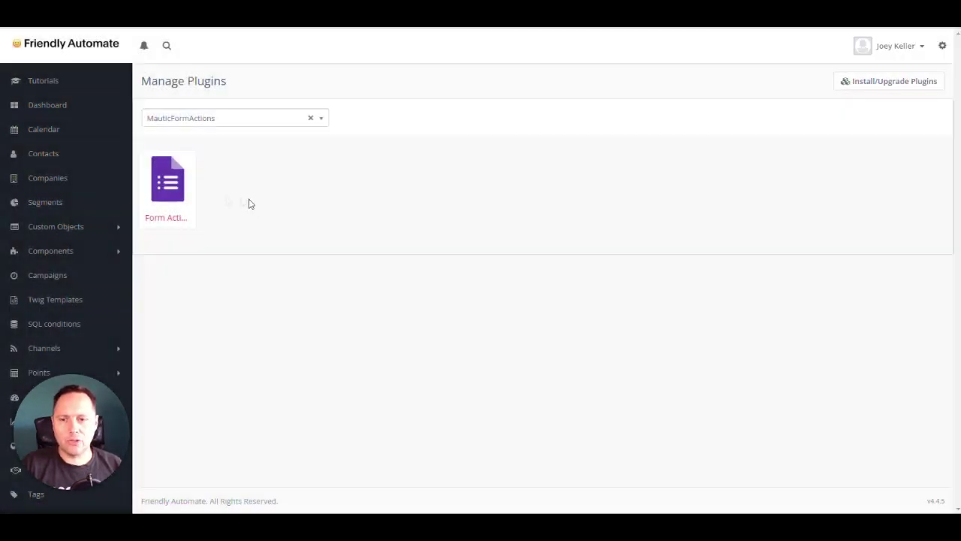
left_click(54, 251)
left_click(50, 290)
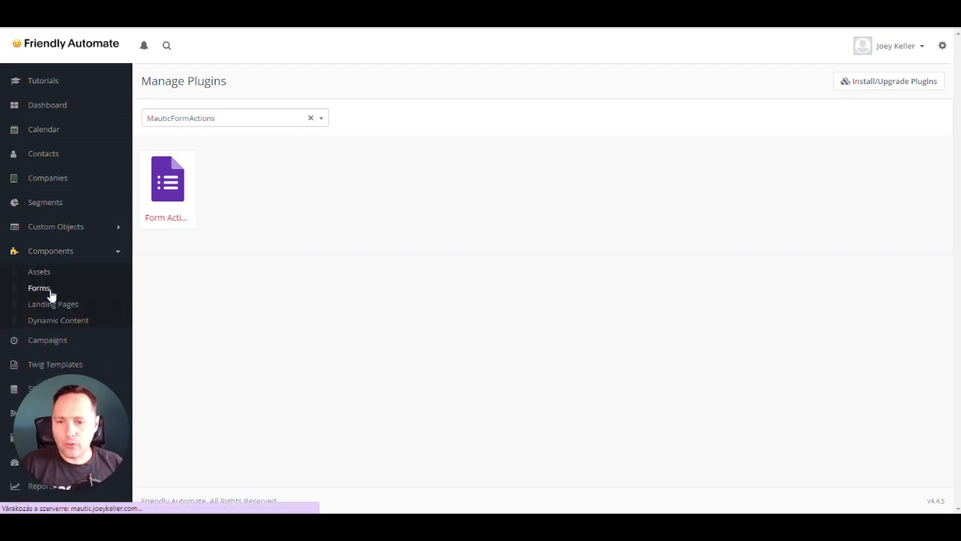
- Open the Random Test form's fields, showing Email and First Name
left_click(235, 175)
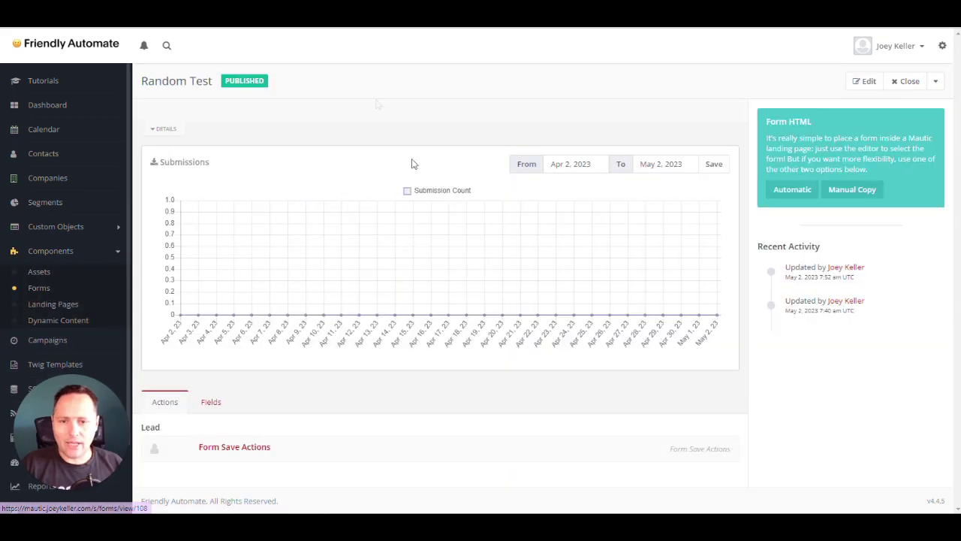
left_click(216, 403)
scroll(299, 367, "down", 1)
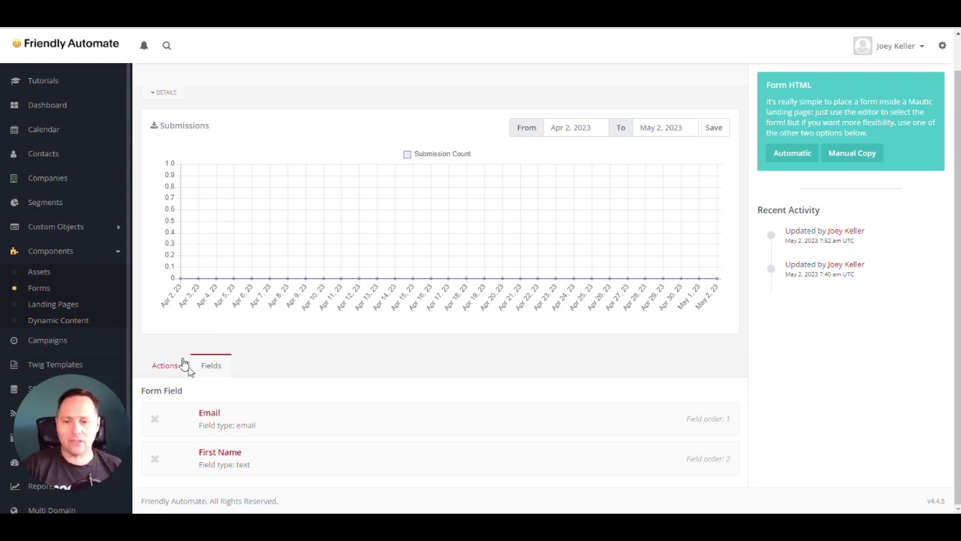
left_click(942, 45)
- Create a Text contact custom field labelled 'Campagn AB' and save it
left_click(858, 349)
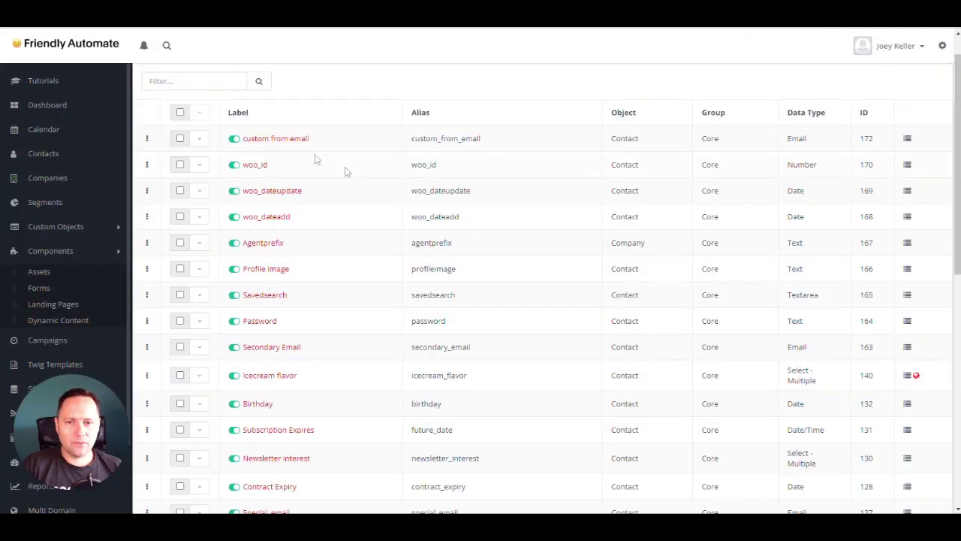
left_click(920, 84)
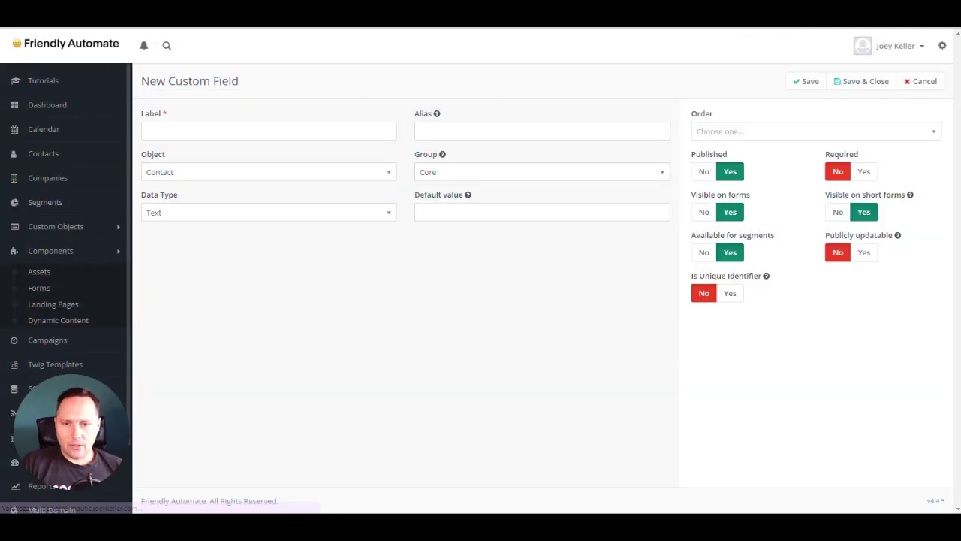
left_click(268, 131)
type("Campagn AB")
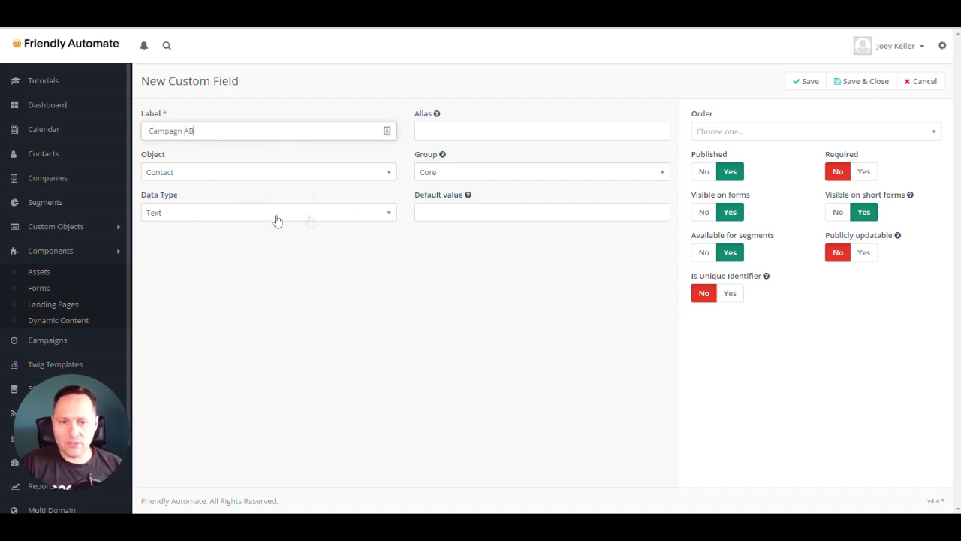
left_click(860, 81)
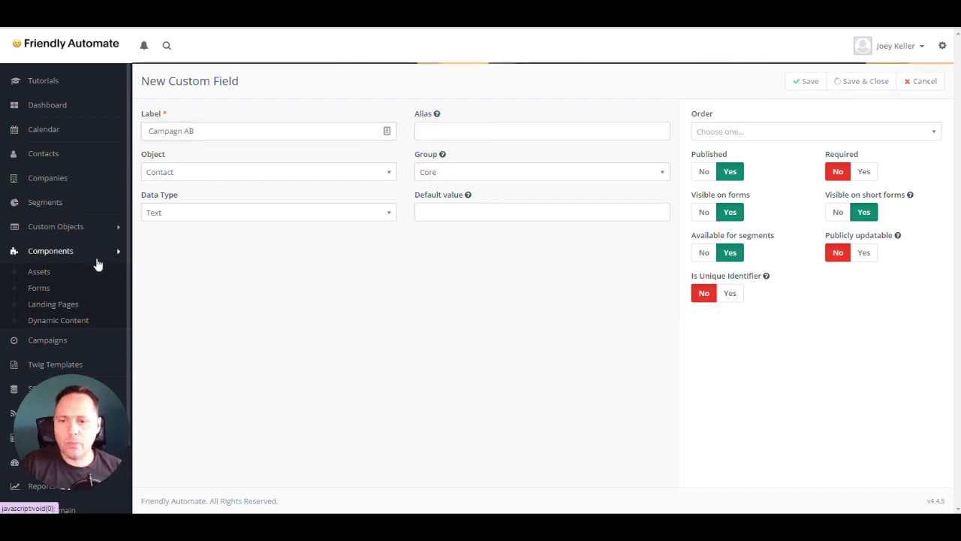
- Edit the Random Test form and delete its existing submit action
left_click(43, 293)
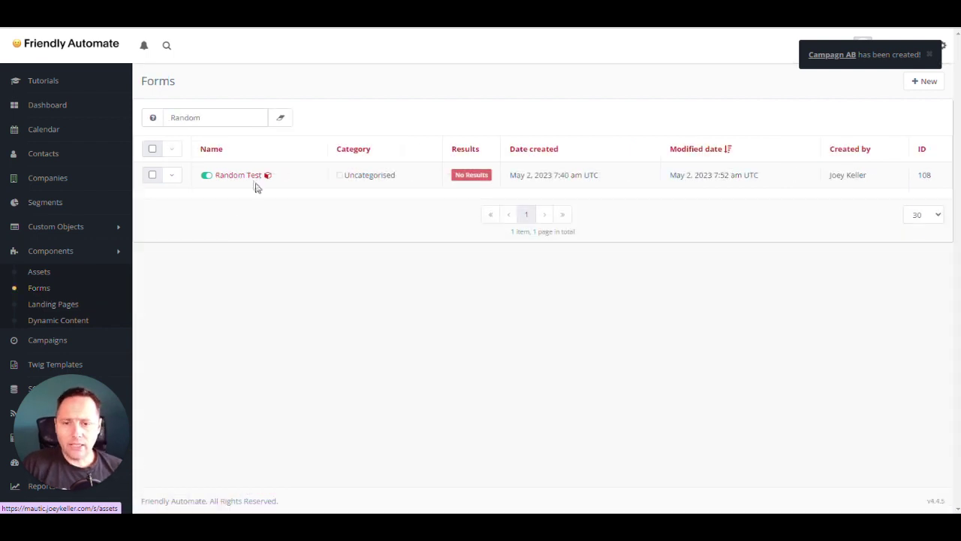
left_click(239, 175)
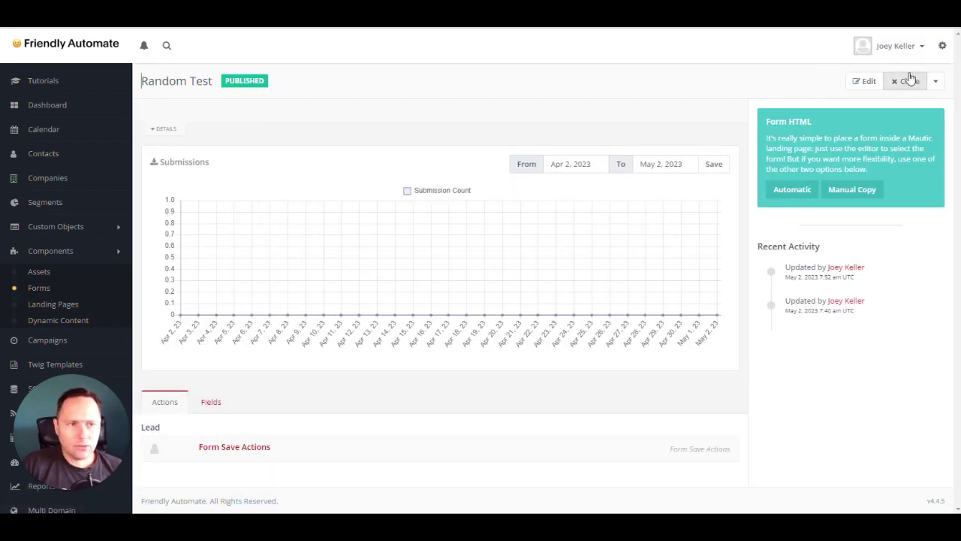
left_click(864, 82)
left_click(253, 114)
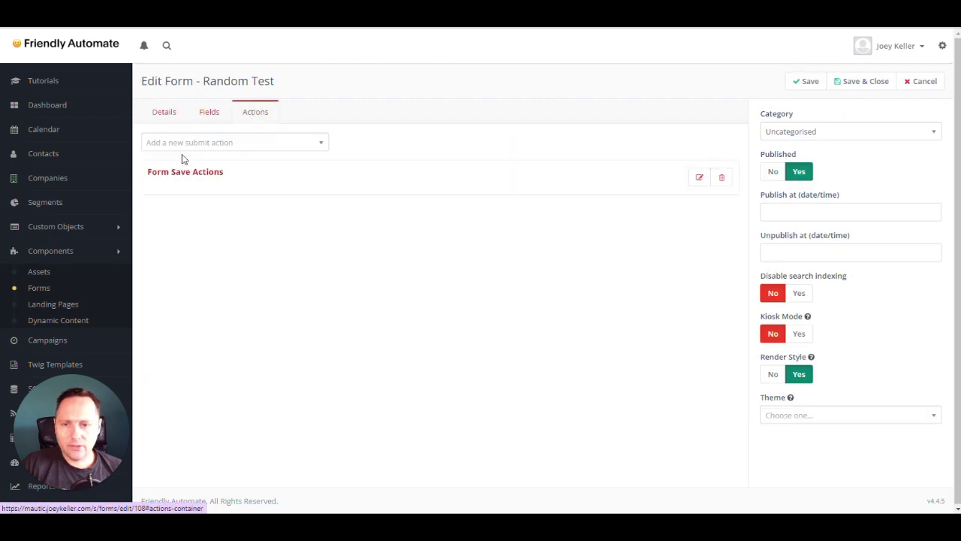
left_click(720, 178)
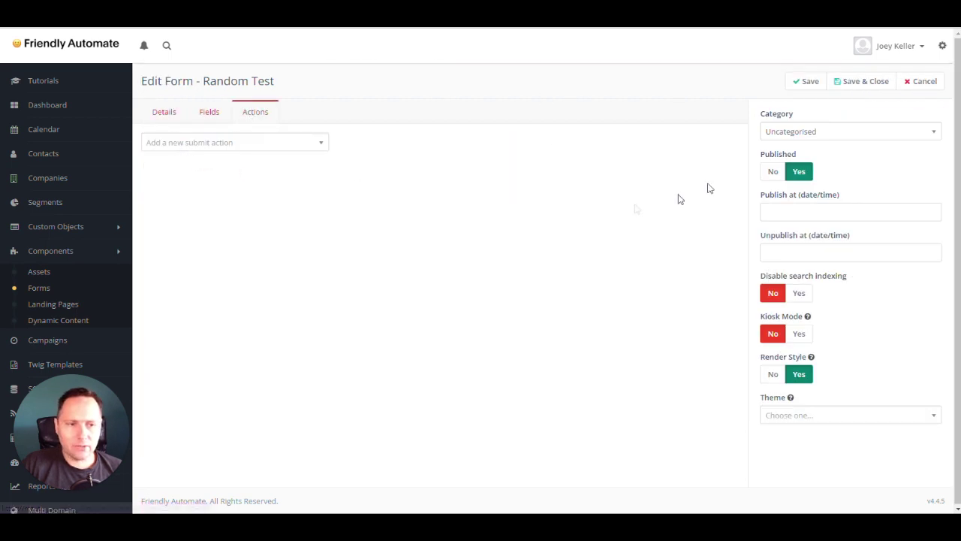
- Add a Form Save Actions submit action targeting the Campagn AB field
left_click(242, 147)
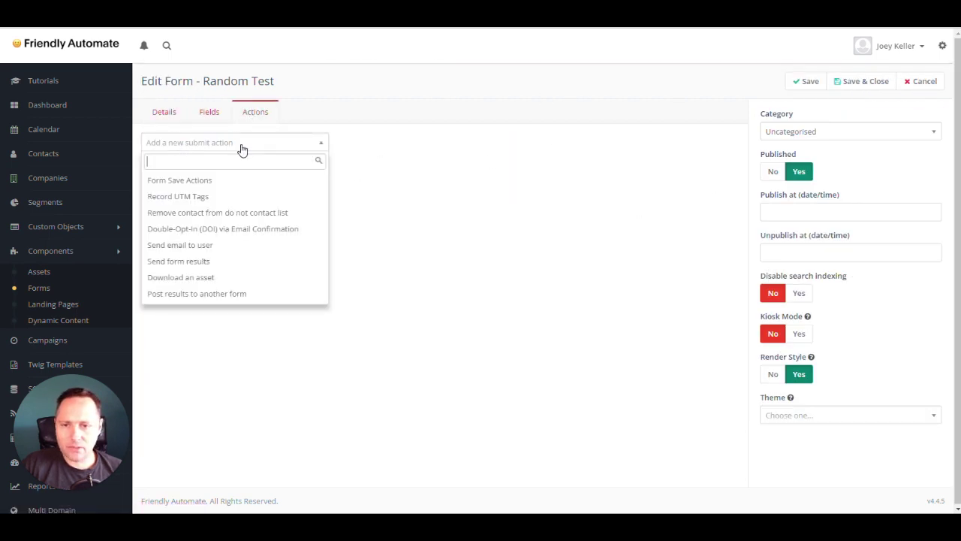
left_click(189, 183)
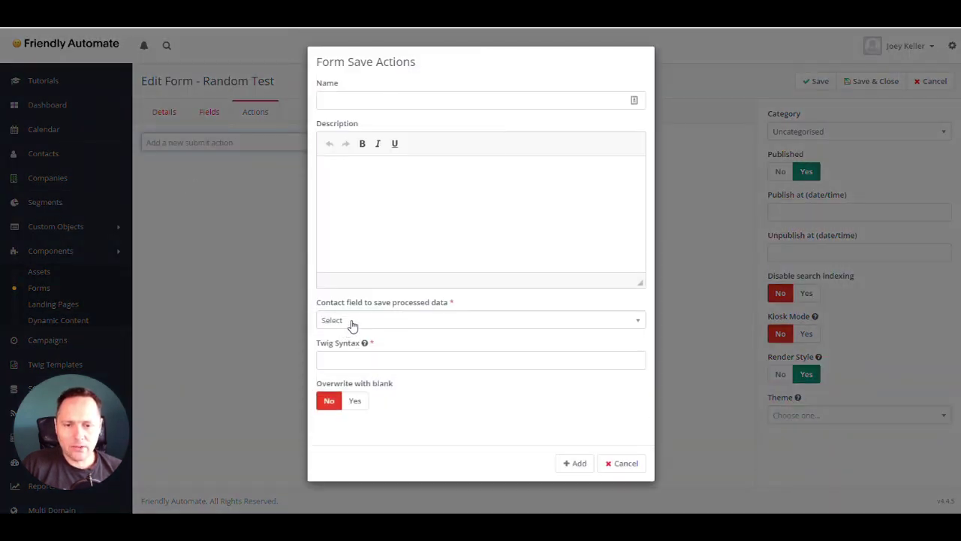
left_click(367, 323)
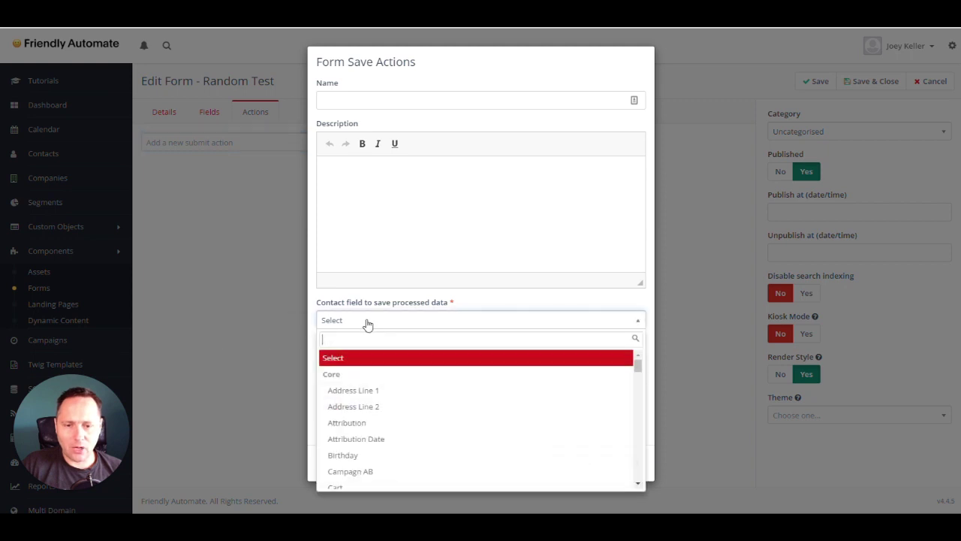
type("camp")
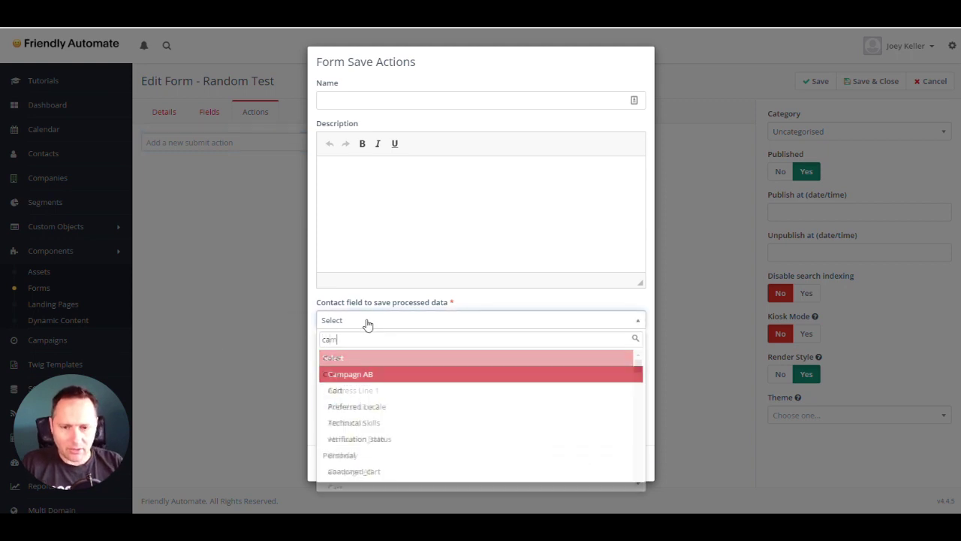
left_click(389, 374)
- Set the value to {{ random(['A', 'B']) }}, add the action and save the form
left_click(390, 364)
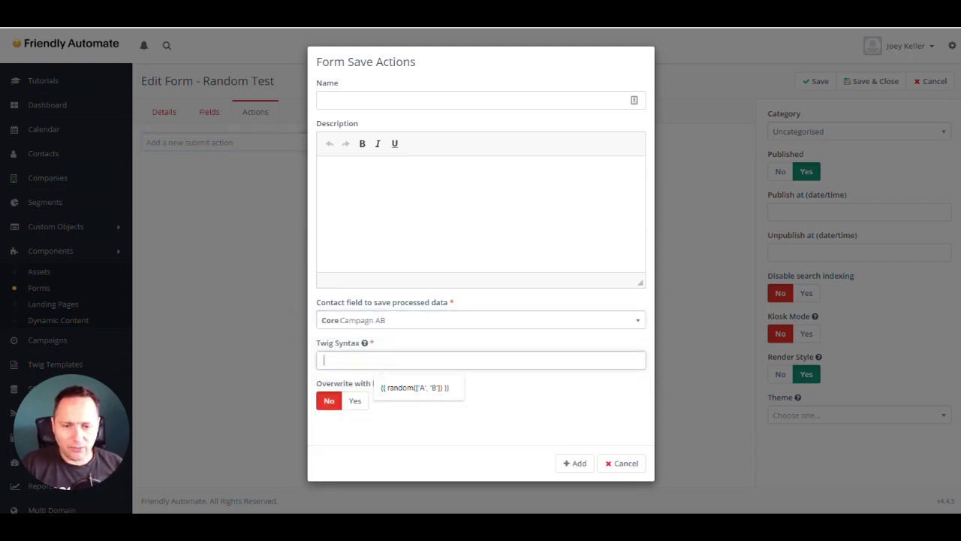
type("A',")
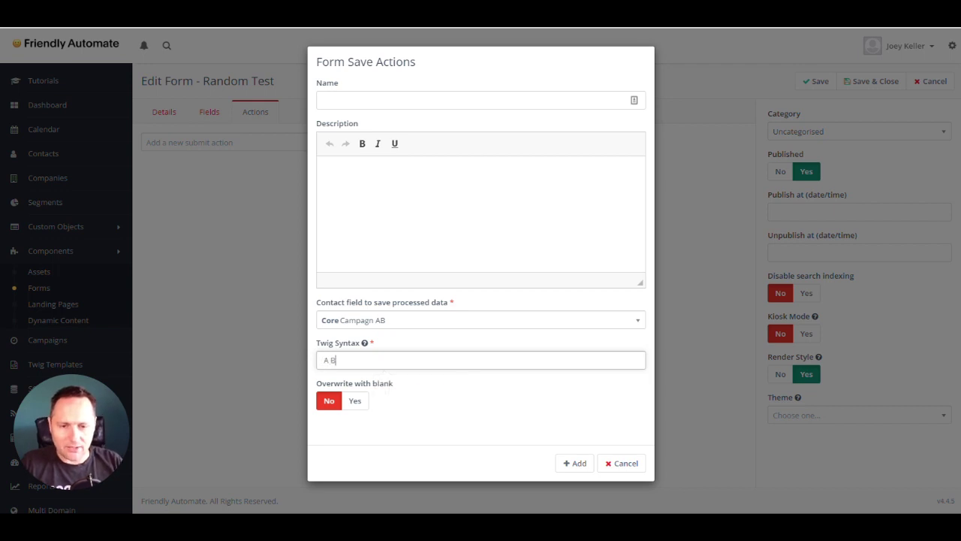
type(" 'B")
key("BackSpace")
key("BackSpace")
key("BackSpace")
left_click(436, 389)
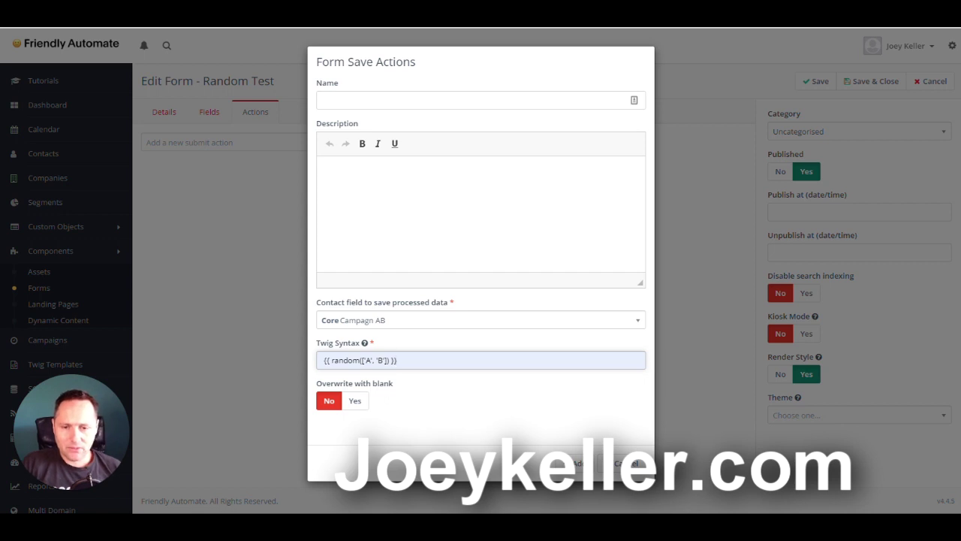
left_click_drag(398, 360, 323, 361)
left_click(575, 462)
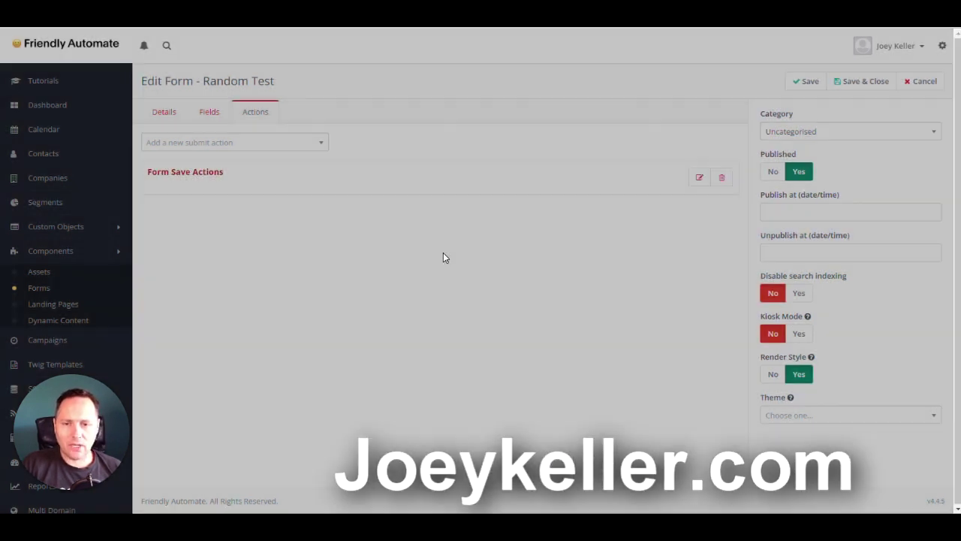
left_click(863, 81)
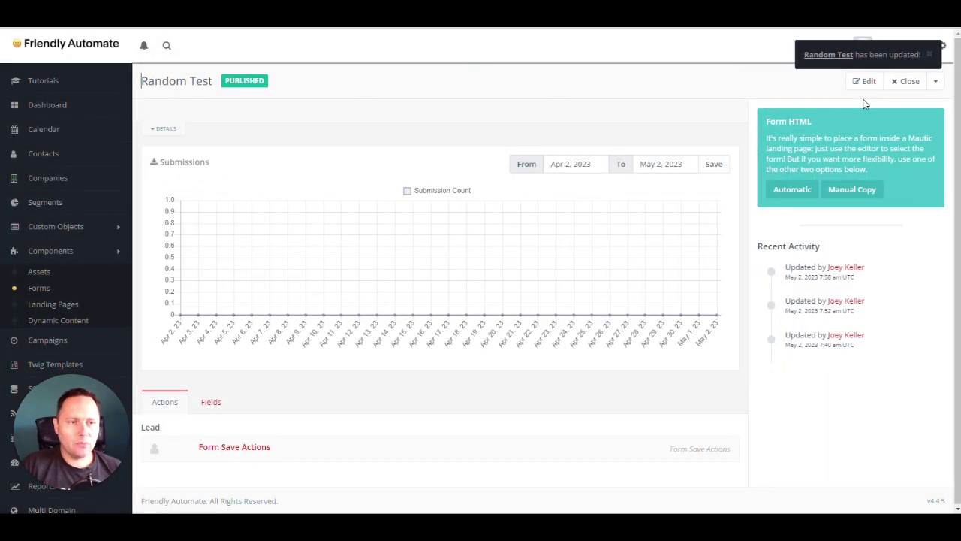
- Preview the Random Test form and submit a test email with first name Tshirt
left_click(934, 83)
left_click(918, 135)
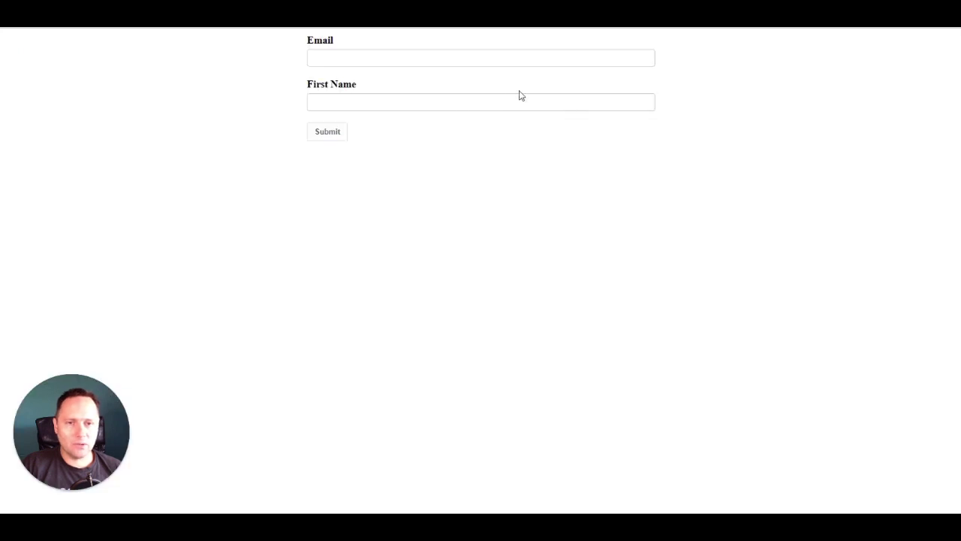
left_click(410, 60)
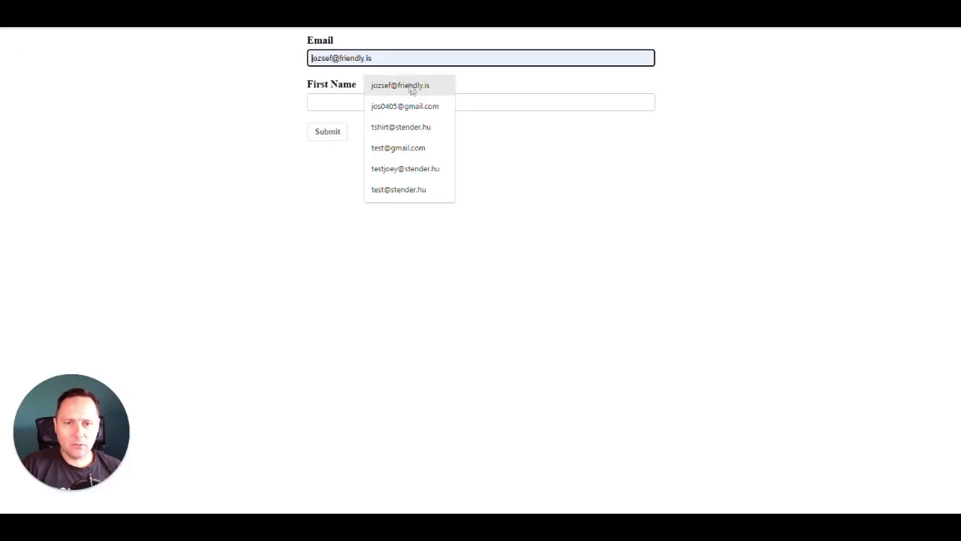
left_click(422, 129)
left_click(421, 102)
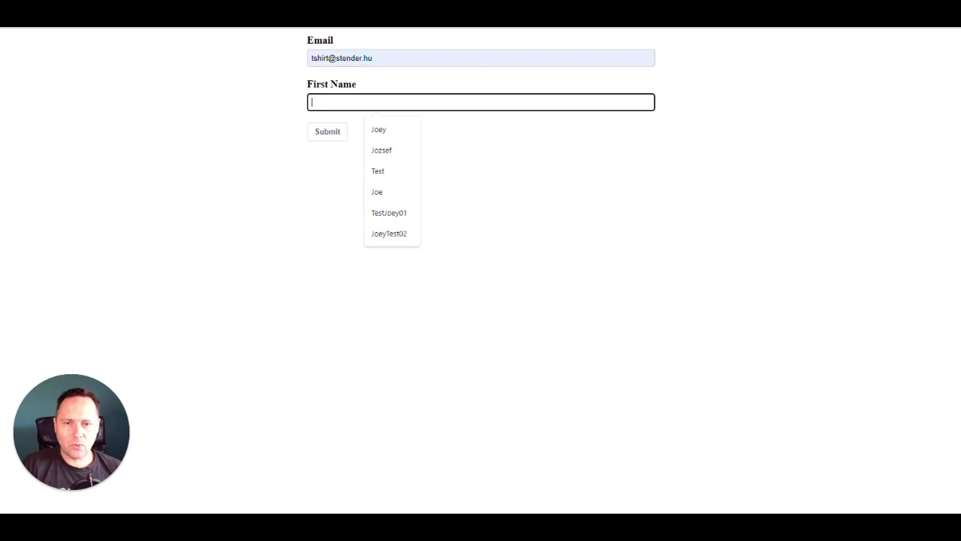
type("Tshirt")
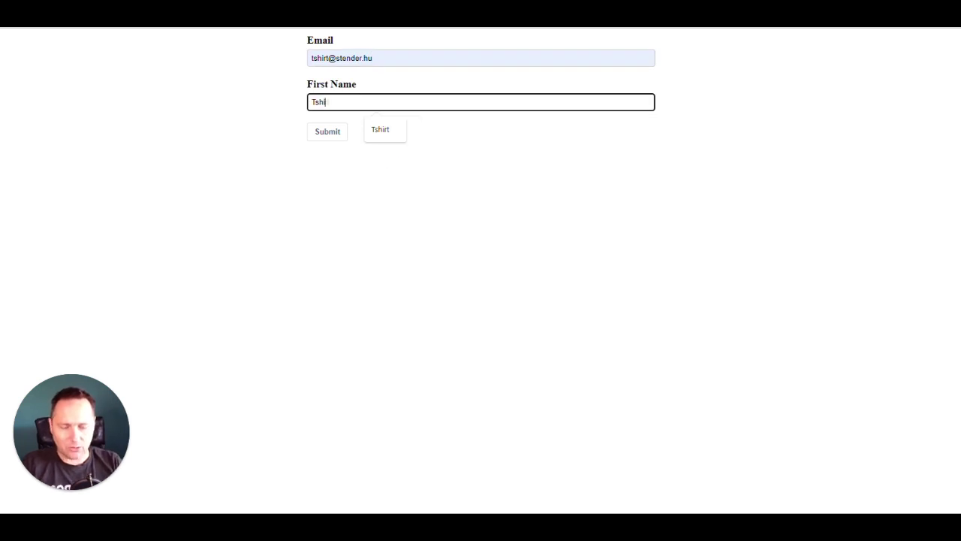
left_click(323, 137)
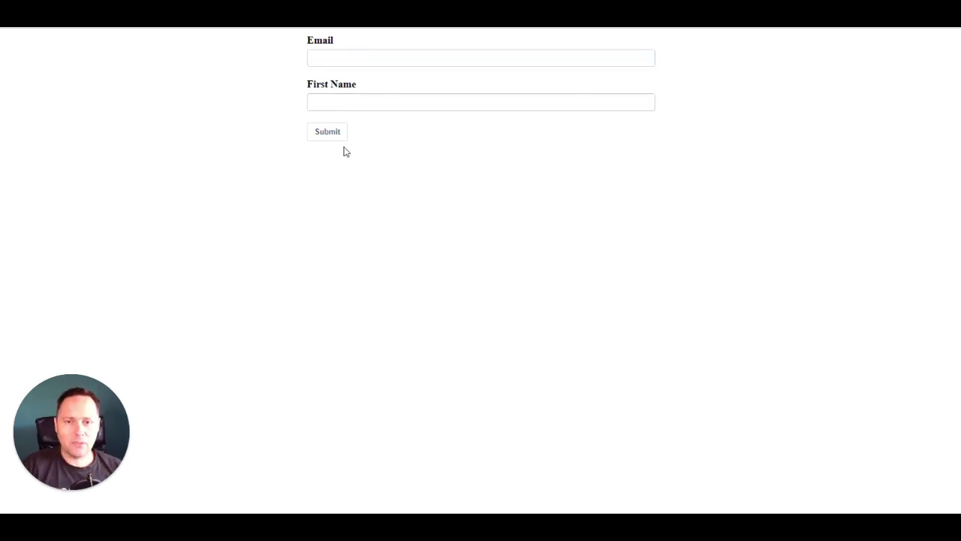
key("ctrl+Tab")
- Open the Random Test form results and expand the submitting contact's details, showing Campagn AB = A
left_click(935, 80)
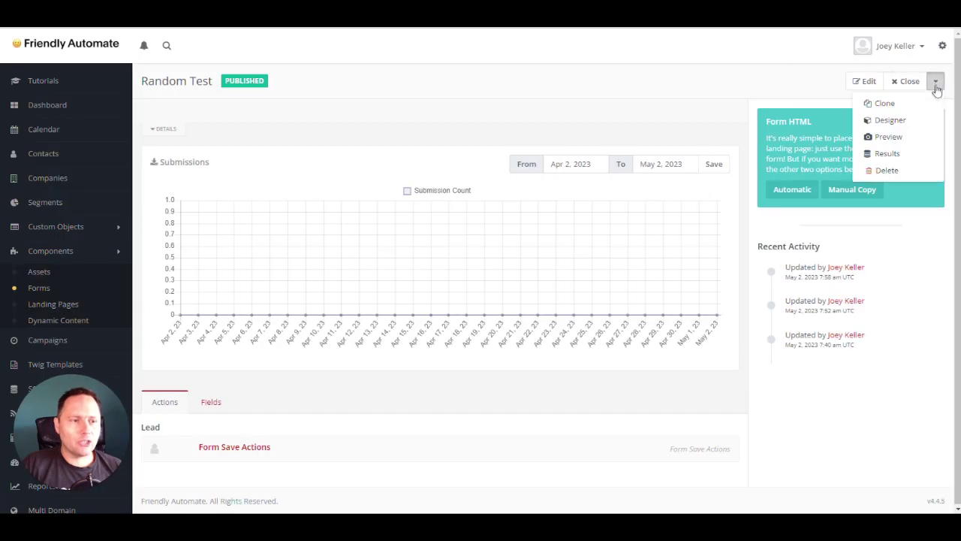
left_click(907, 154)
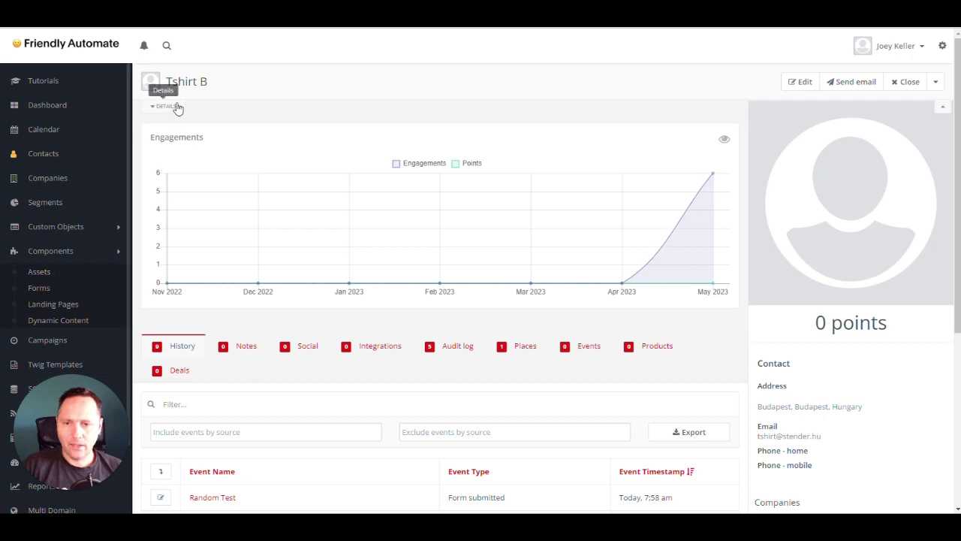
left_click(167, 108)
double_click(277, 235)
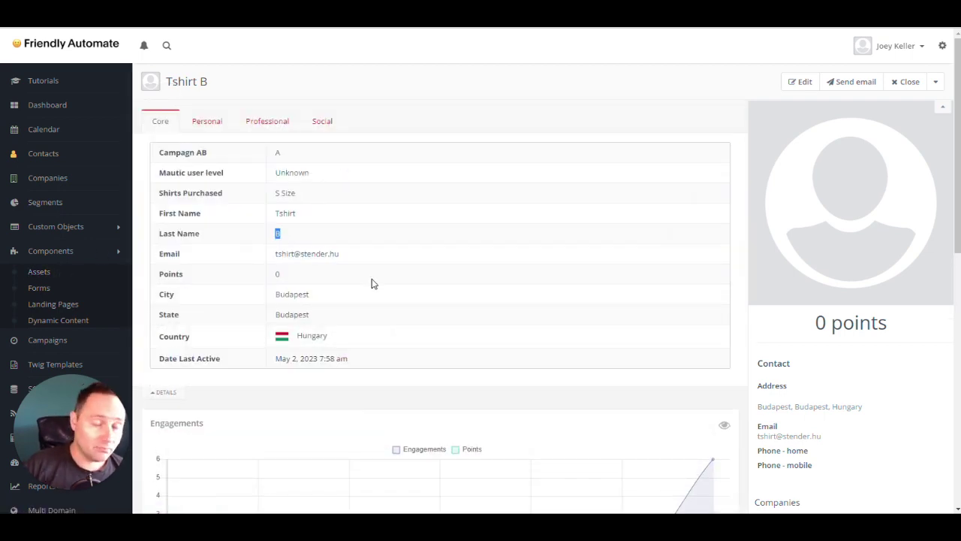
scroll(476, 281, "down", 5)
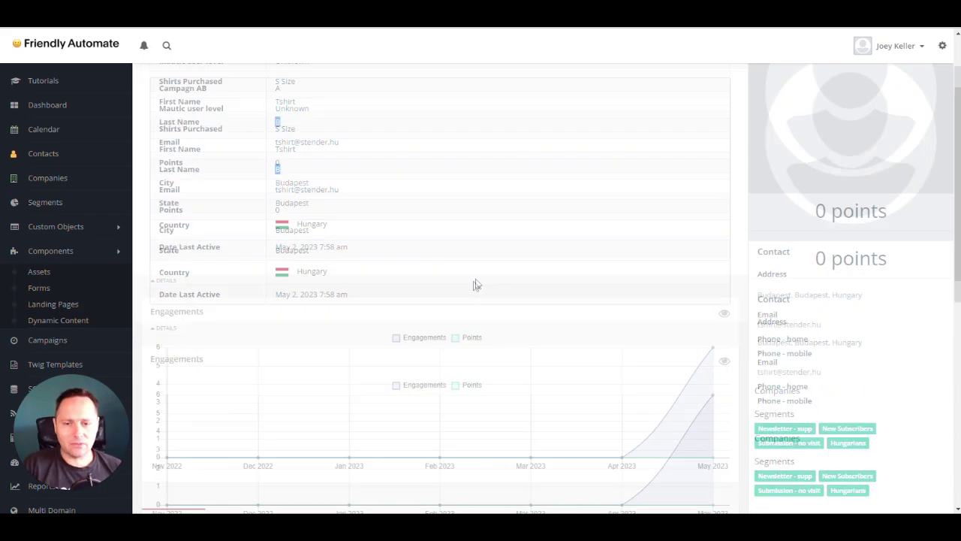
scroll(478, 281, "up", 5)
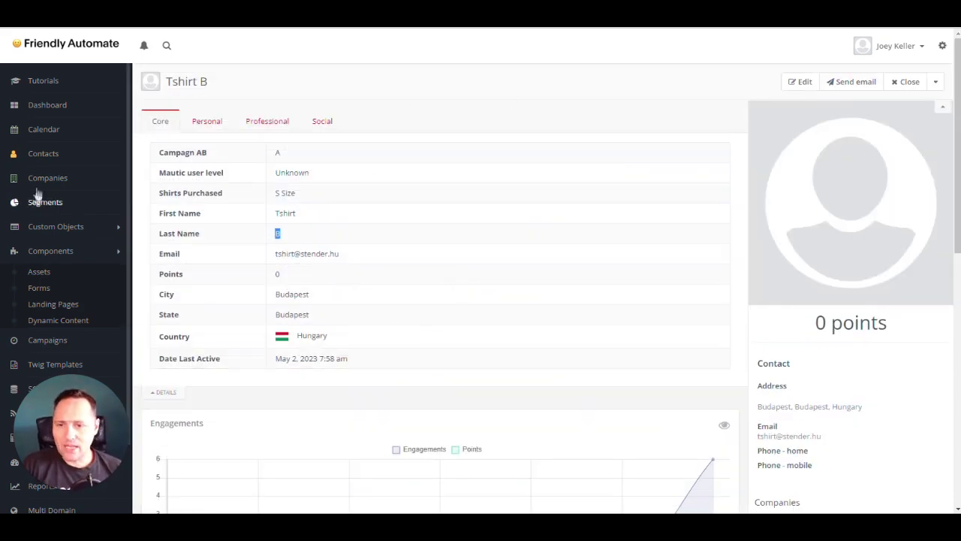
scroll(50, 263, "down", 2)
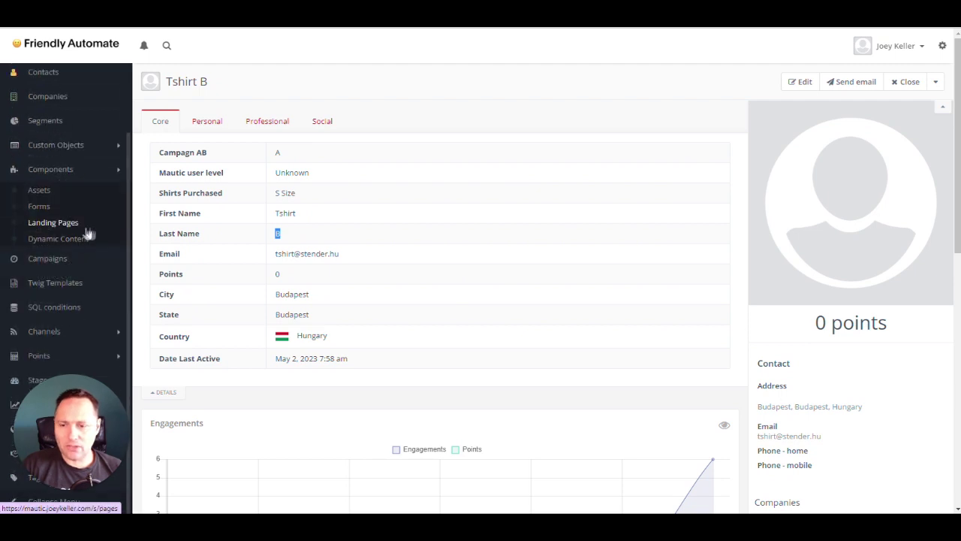
- Start a new campaign named 'Random Form Action'
left_click(54, 258)
left_click(925, 83)
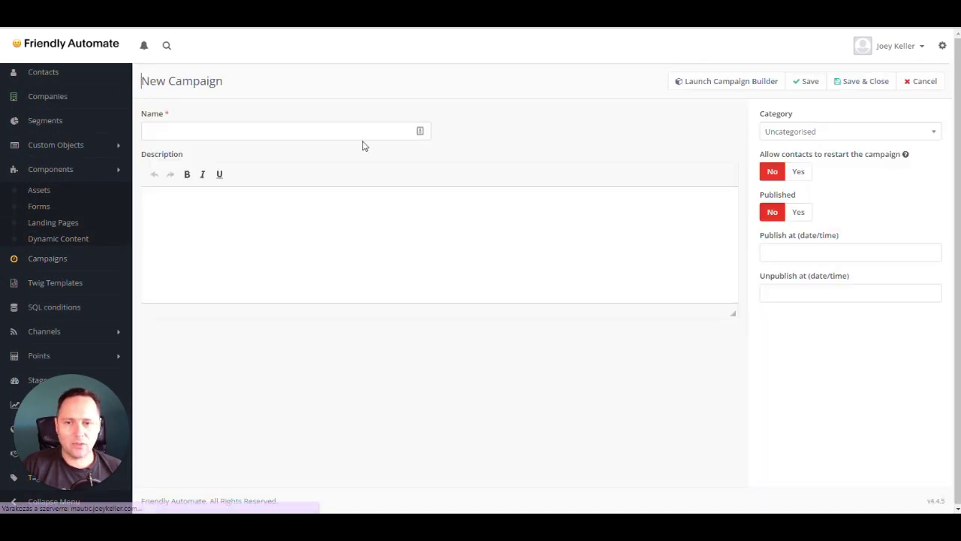
left_click(353, 132)
type("Random Form Action")
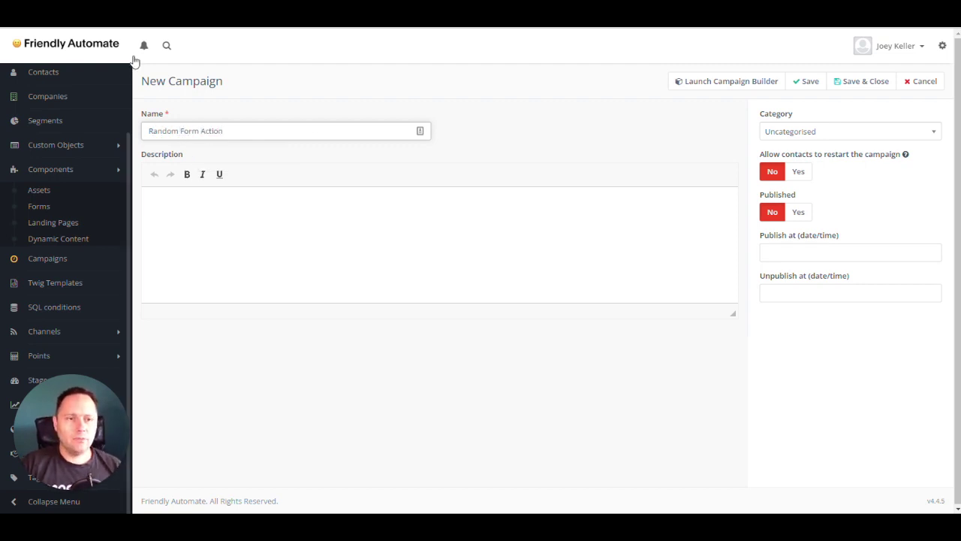
- In the campaign builder, add the Random Test form as the contact source
left_click(704, 81)
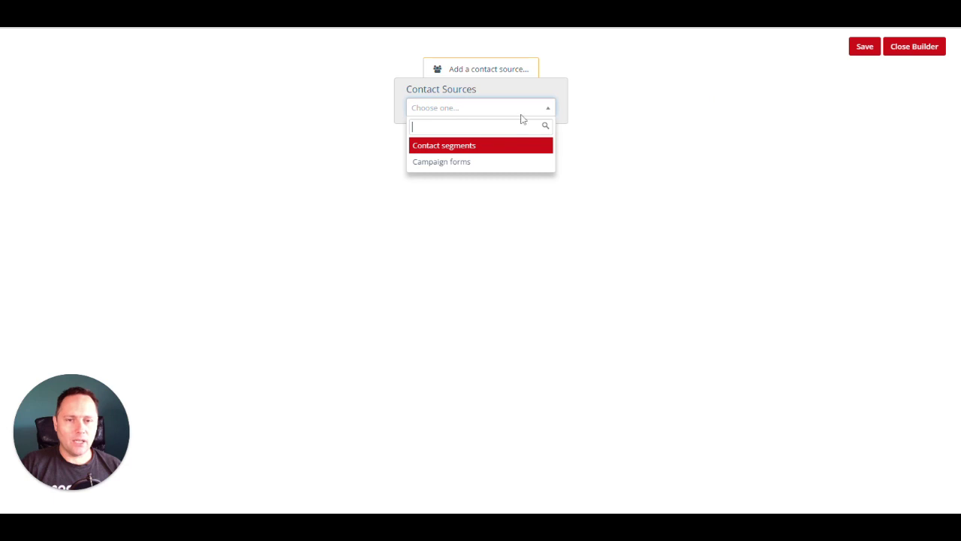
left_click(467, 163)
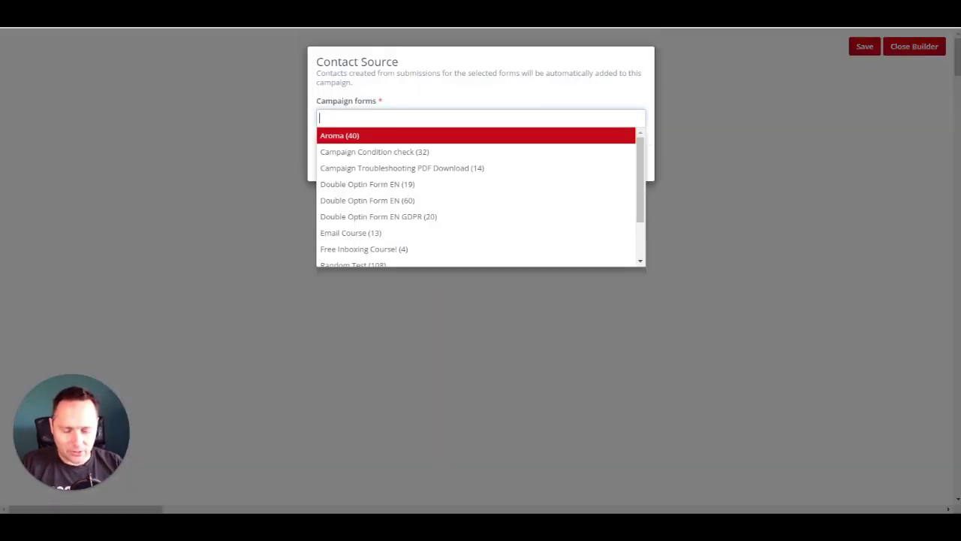
type("rand")
left_click(444, 135)
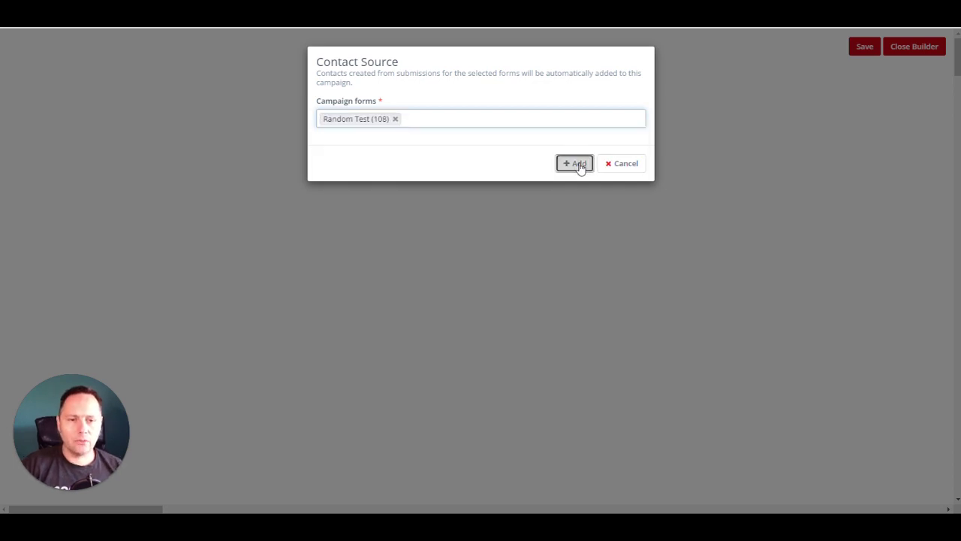
left_click(575, 163)
left_click(478, 87)
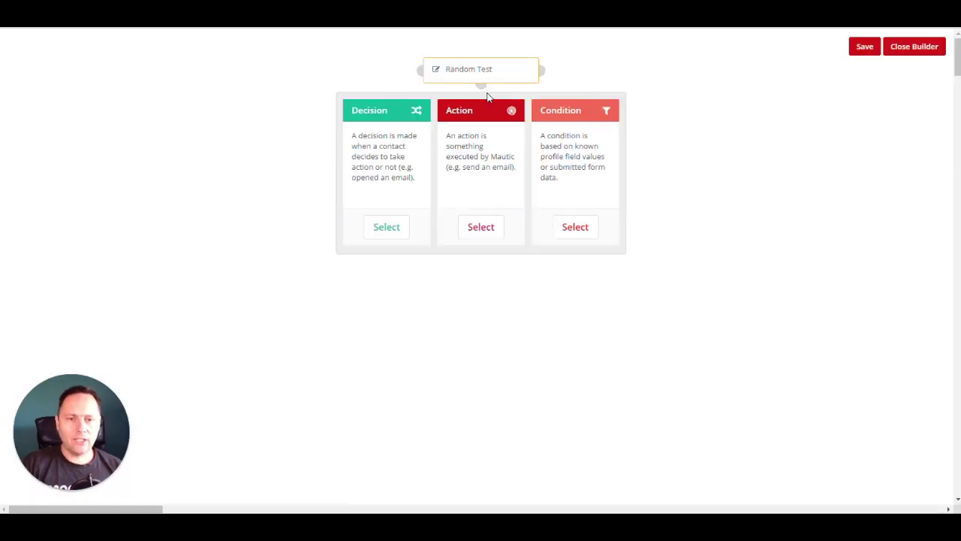
- Add a Contact field value condition checking Campagn AB equals A
left_click(580, 226)
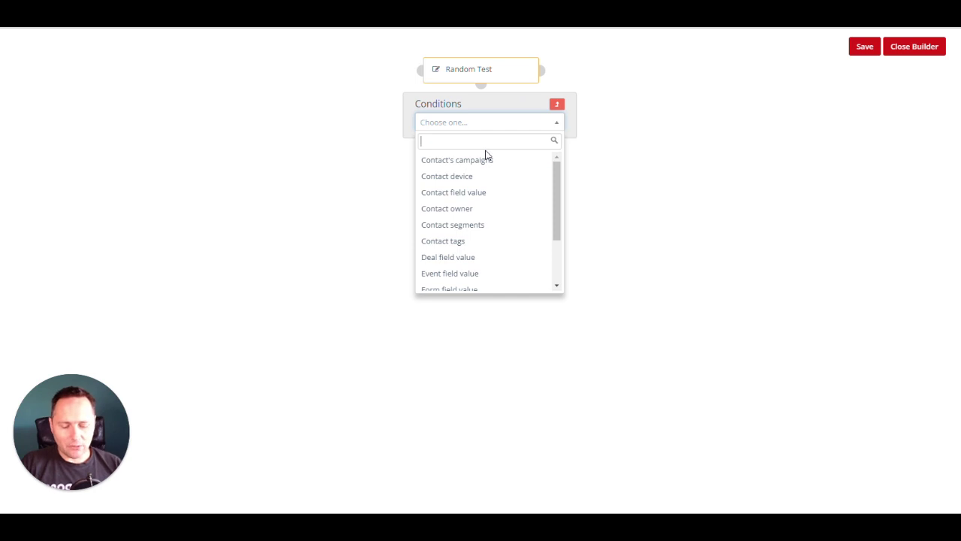
type("fie")
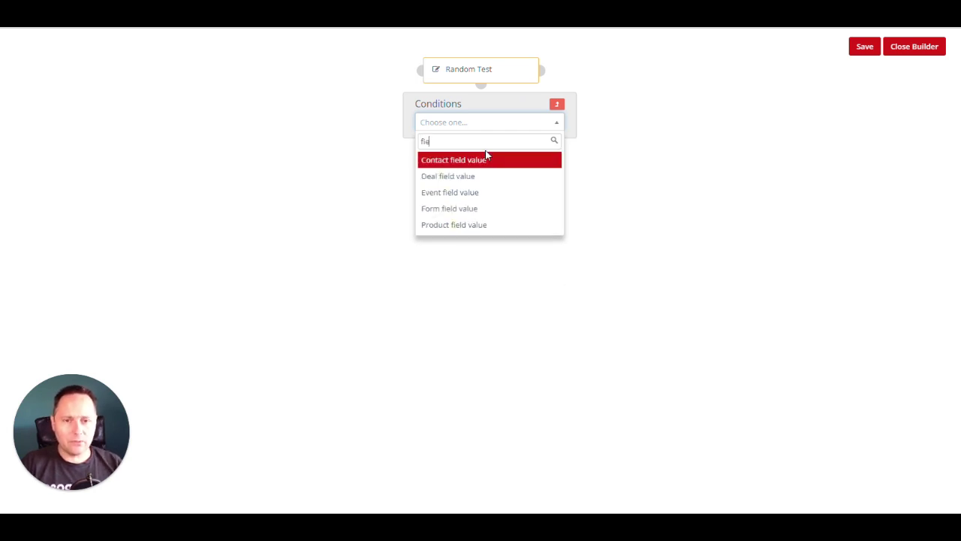
left_click(487, 158)
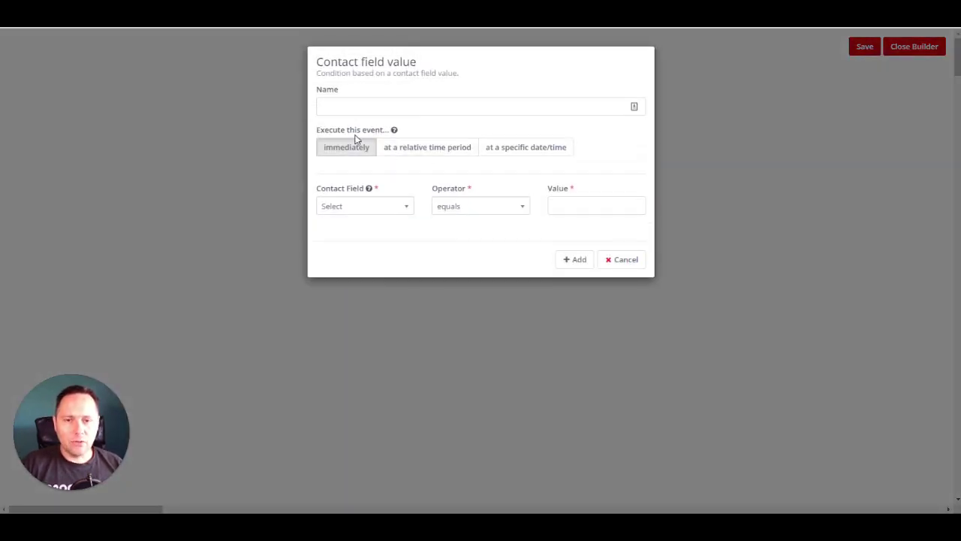
left_click(347, 208)
type("cam")
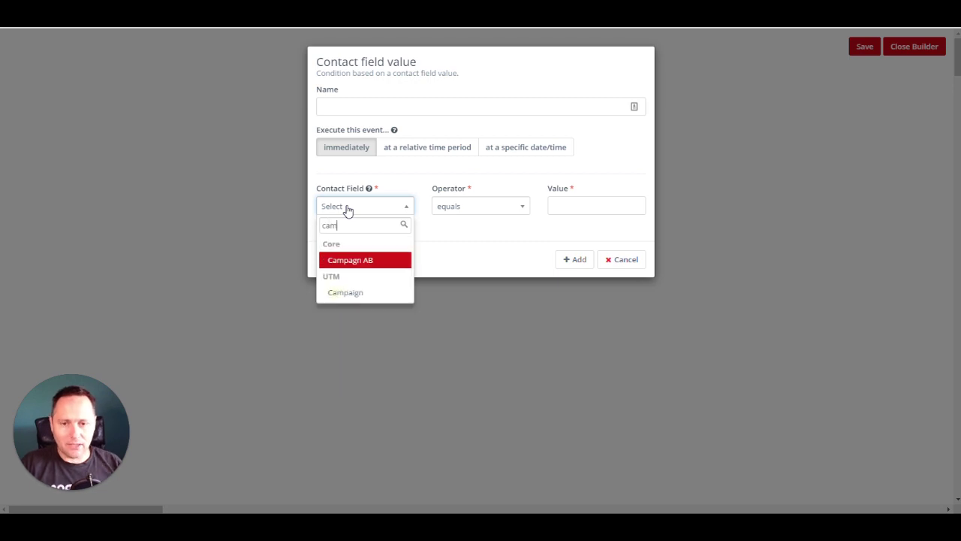
left_click(404, 260)
left_click(483, 208)
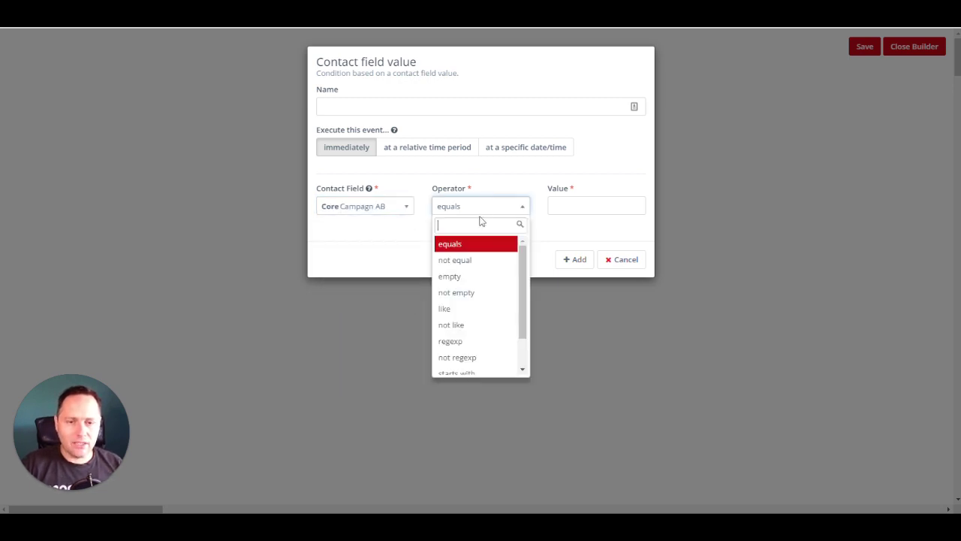
left_click(479, 245)
left_click(593, 206)
type("0")
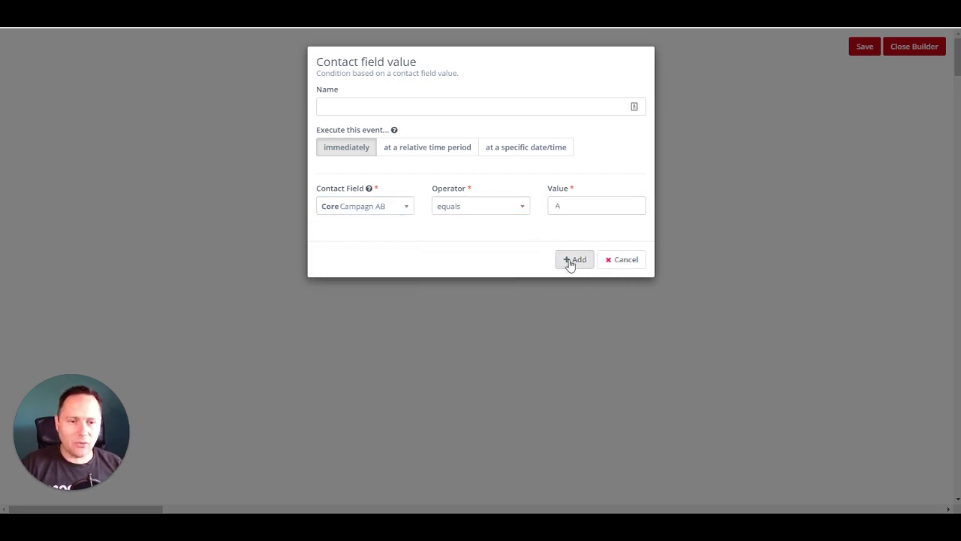
left_click(574, 260)
- Position the condition node under the Random Test source and leave the builder
left_click_drag(453, 140, 491, 137)
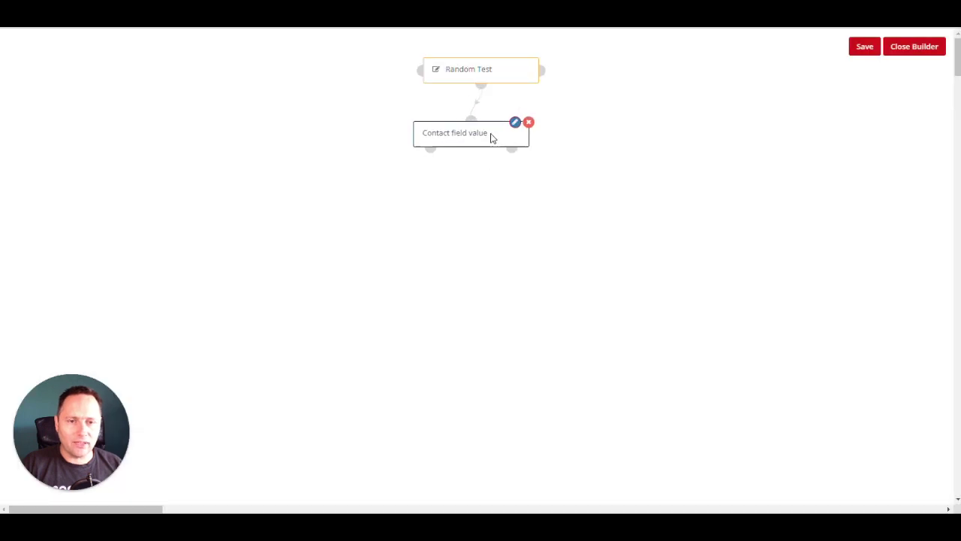
left_click(430, 148)
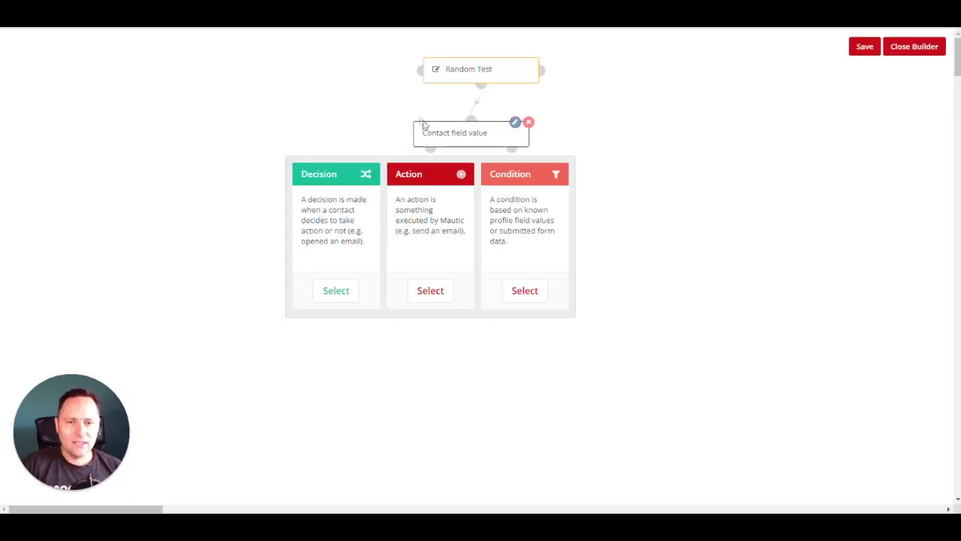
left_click(428, 150)
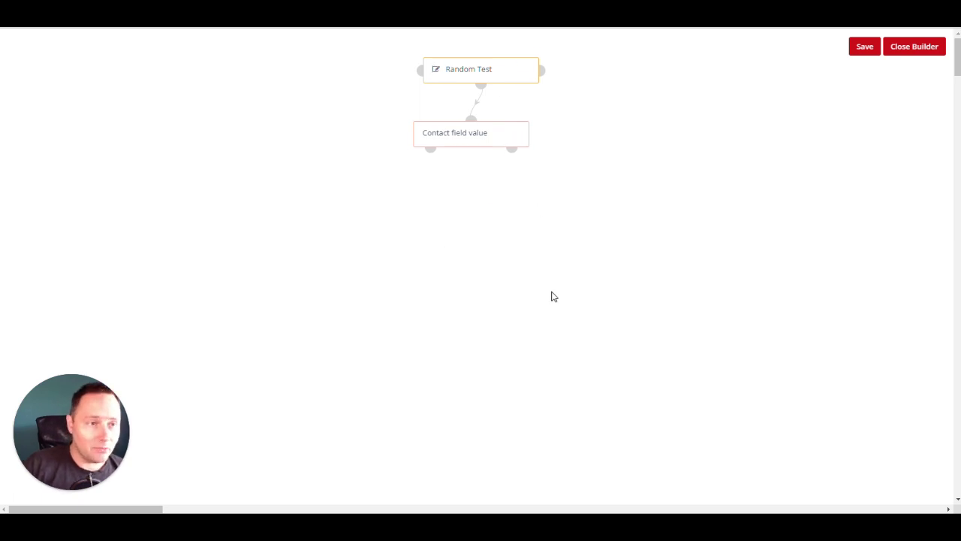
left_click(908, 48)
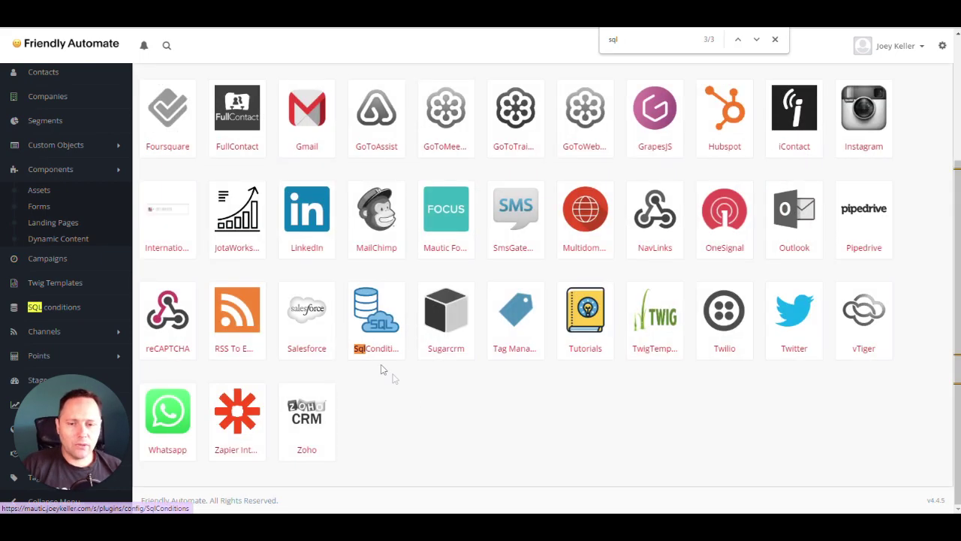
- Check the SqlConditions plugin settings and review the SQL conditions list holding 'Random condition'
left_click(371, 346)
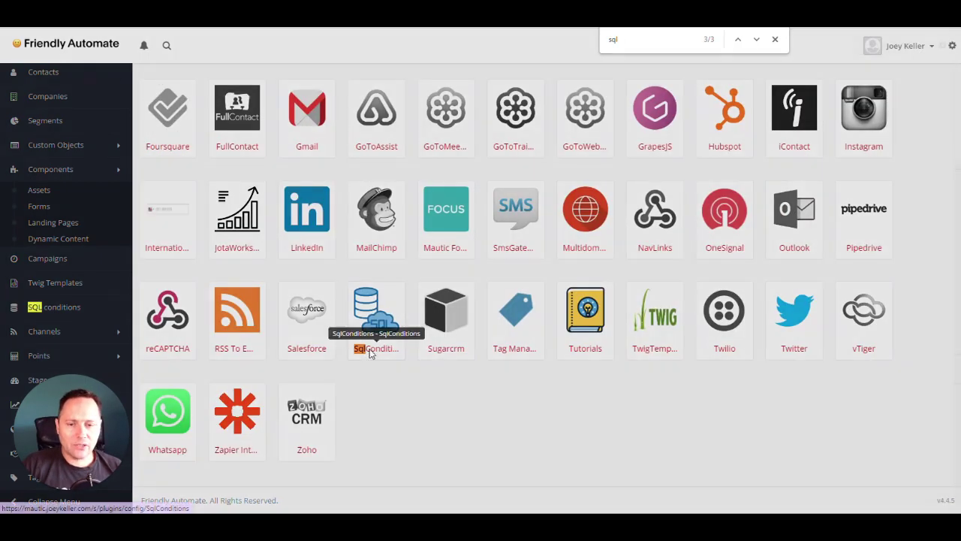
key("Escape")
left_click(774, 39)
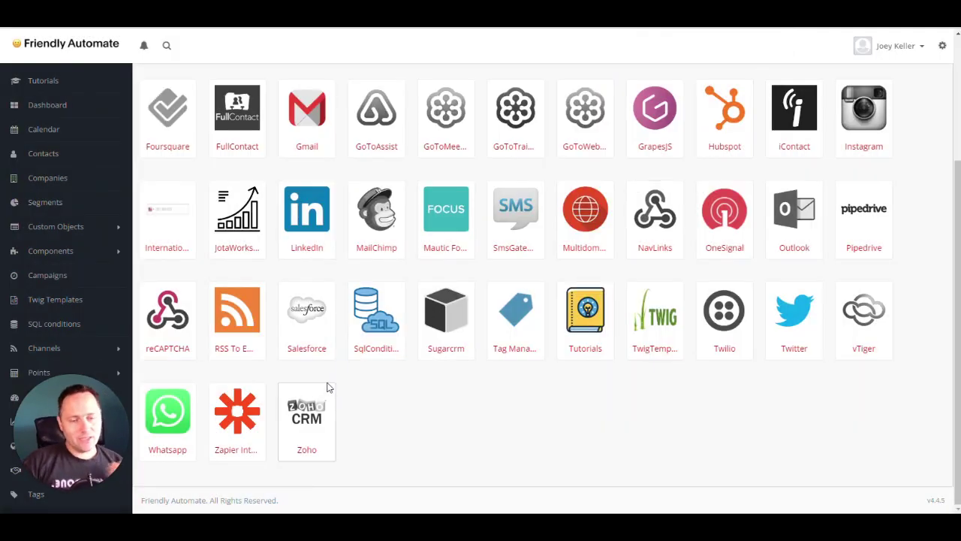
scroll(327, 386, "up", 3)
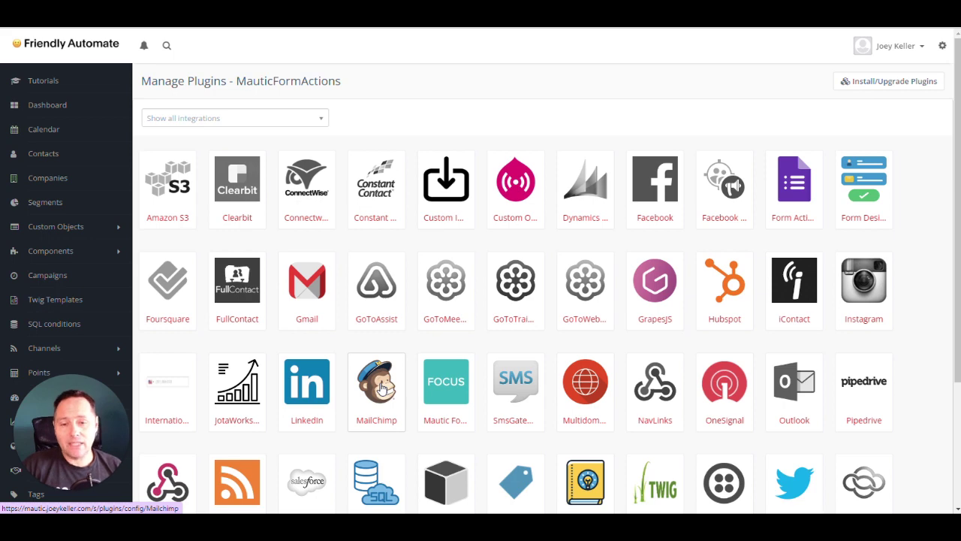
left_click(54, 324)
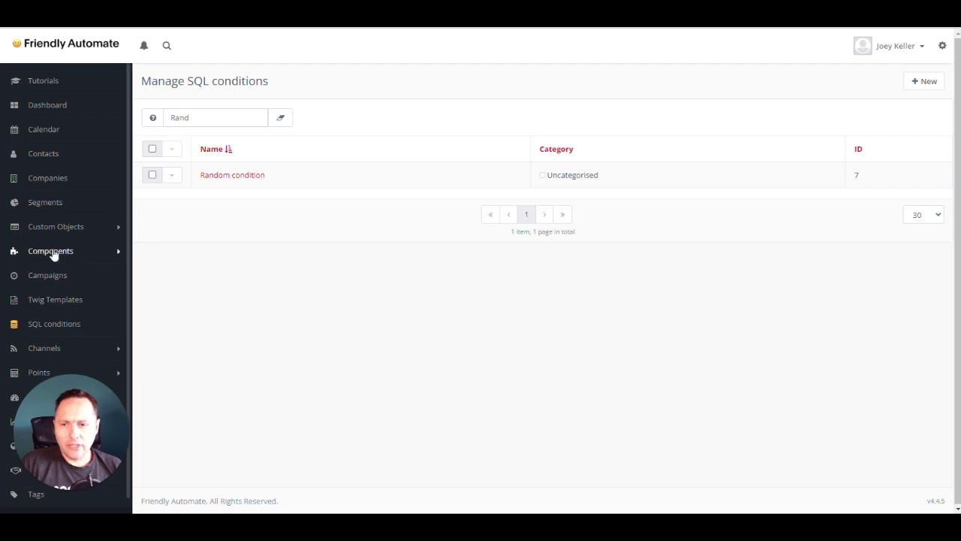
left_click(75, 275)
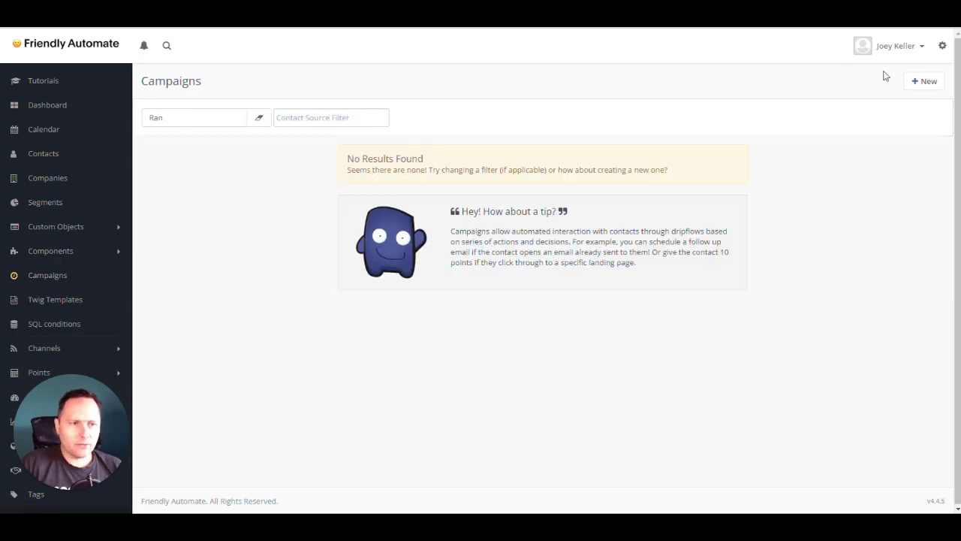
- Create a new campaign named 'AB Test Campaign' and launch its builder
left_click(926, 81)
left_click(338, 130)
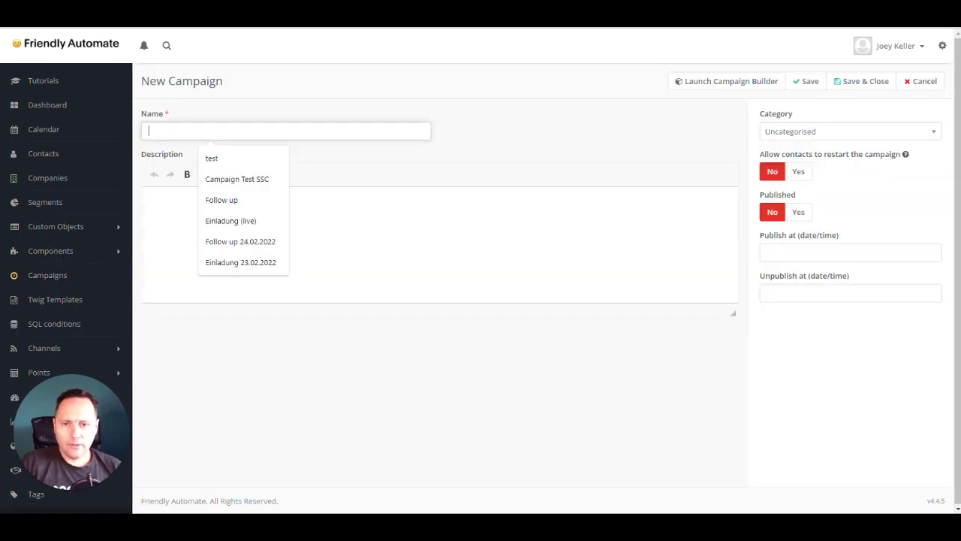
type("AB T")
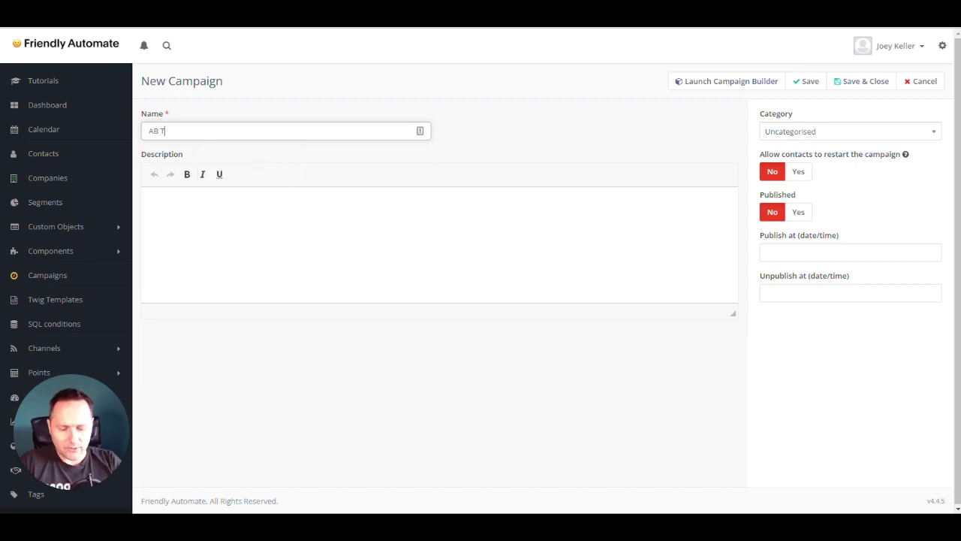
type("est Campaign")
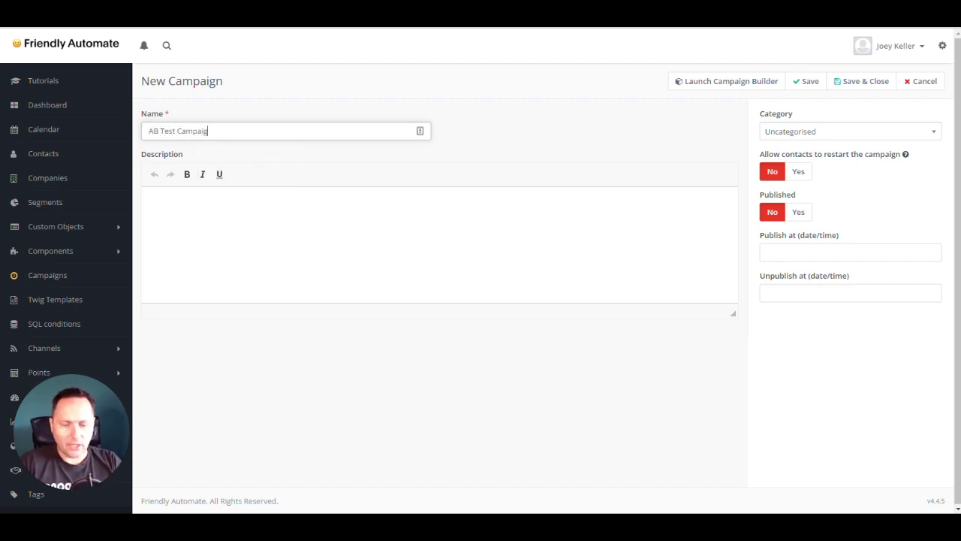
left_click(738, 88)
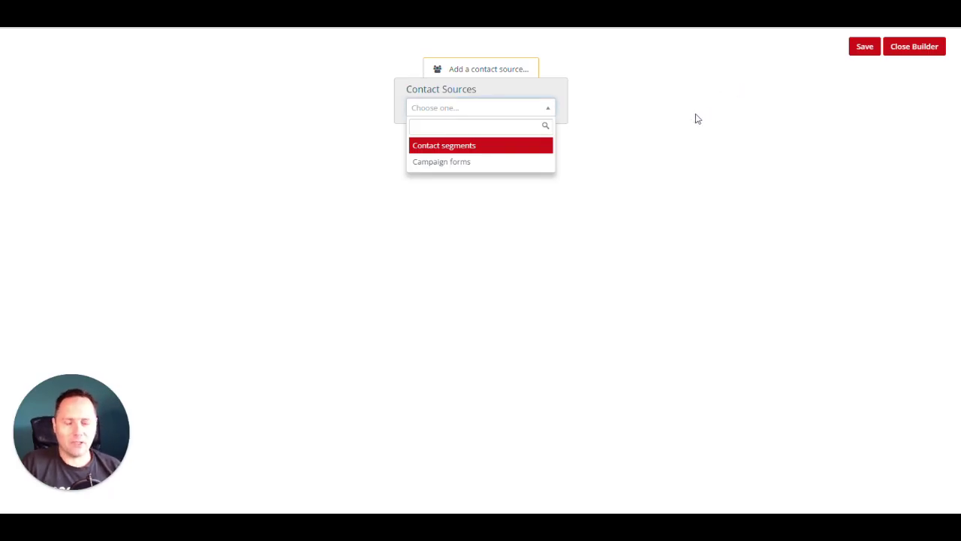
- Use the Guided tutorials user segment as contact source and begin adding a condition
left_click(463, 148)
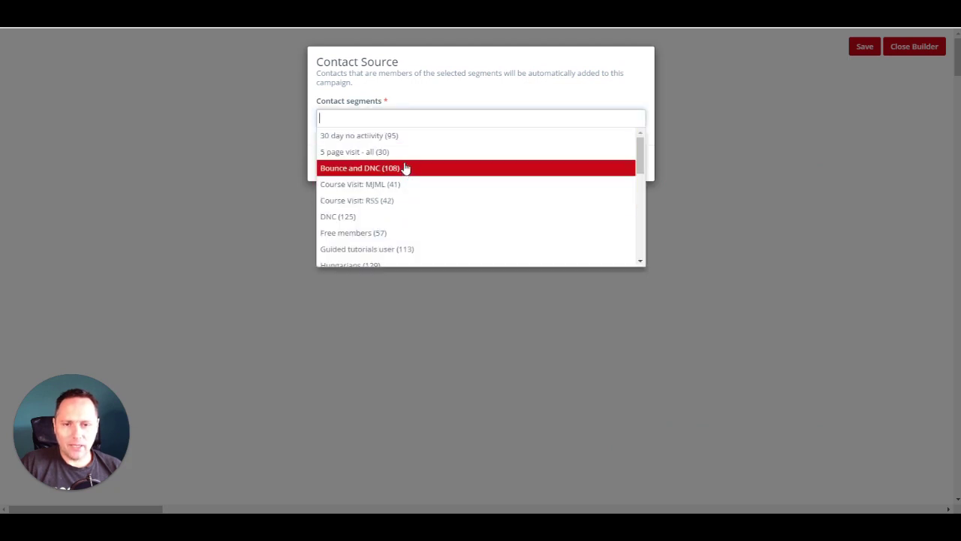
left_click(366, 249)
left_click(574, 163)
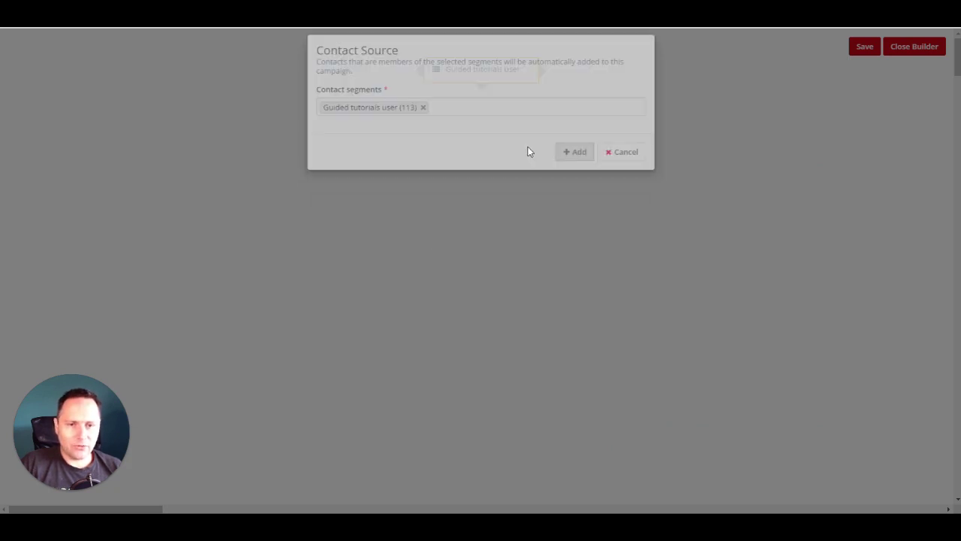
left_click(482, 84)
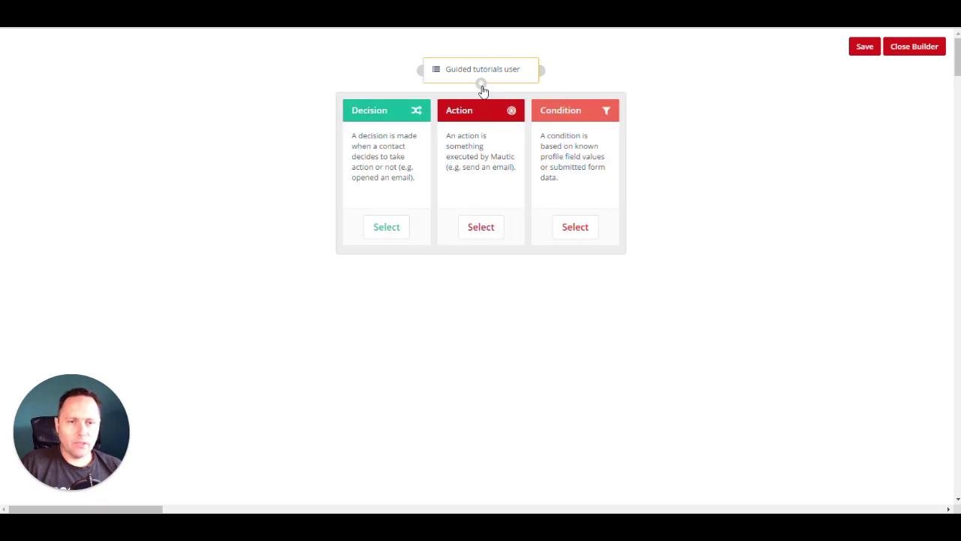
left_click(572, 233)
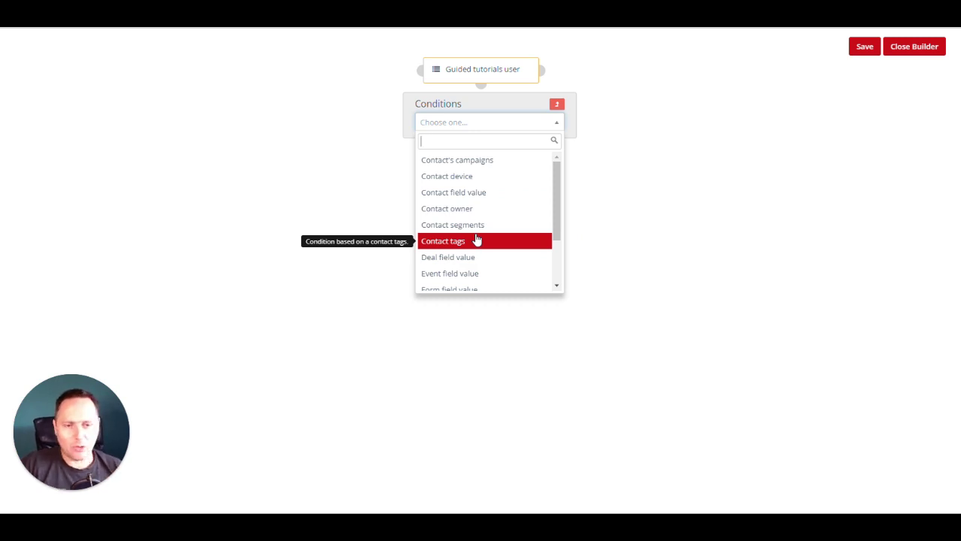
scroll(477, 239, "down", 3)
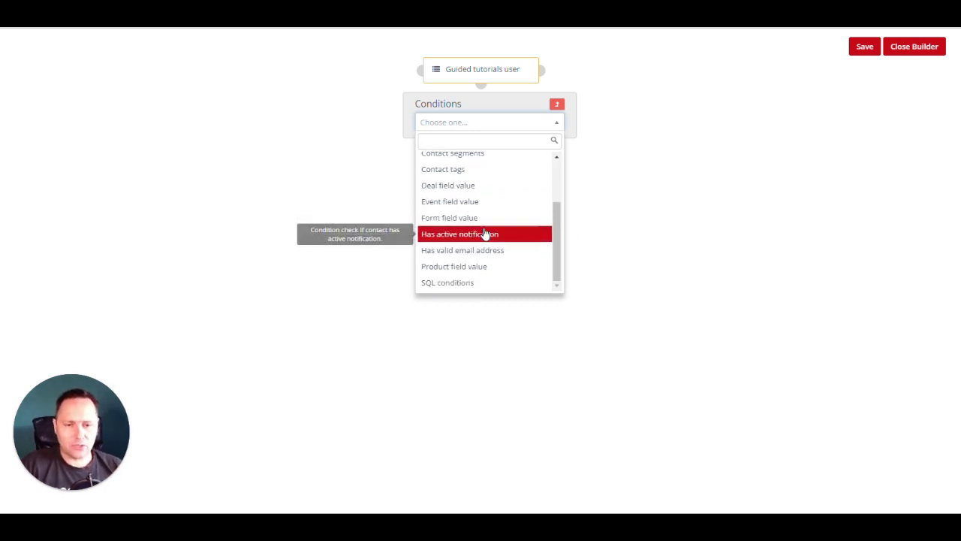
- Try the Birthday today? and Page visits x10 Cron SQL conditions, then cancel the SQL condition
left_click(485, 279)
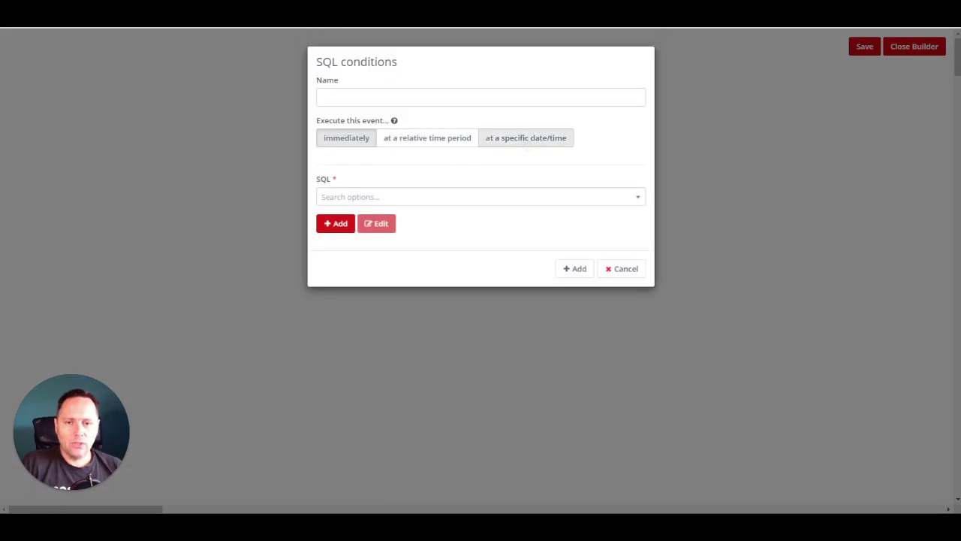
left_click(367, 197)
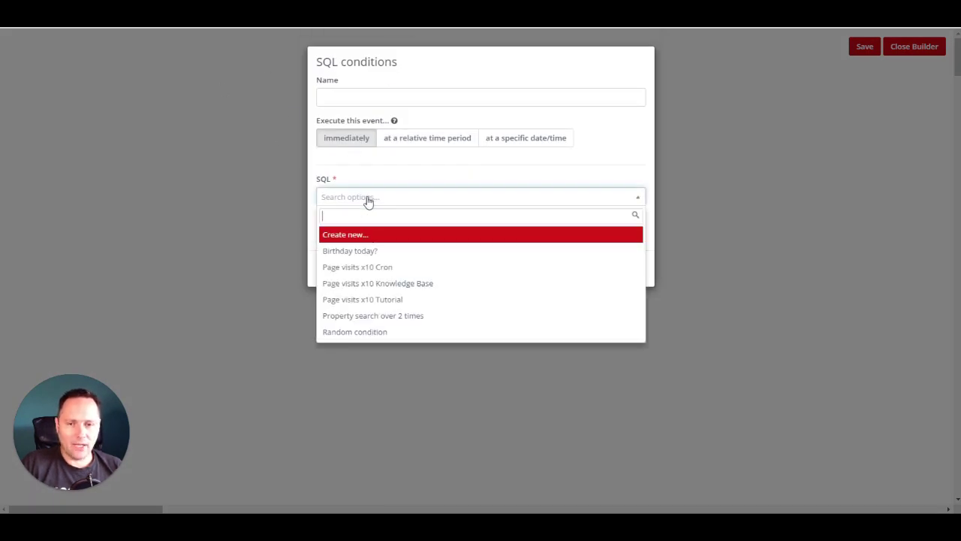
left_click(393, 250)
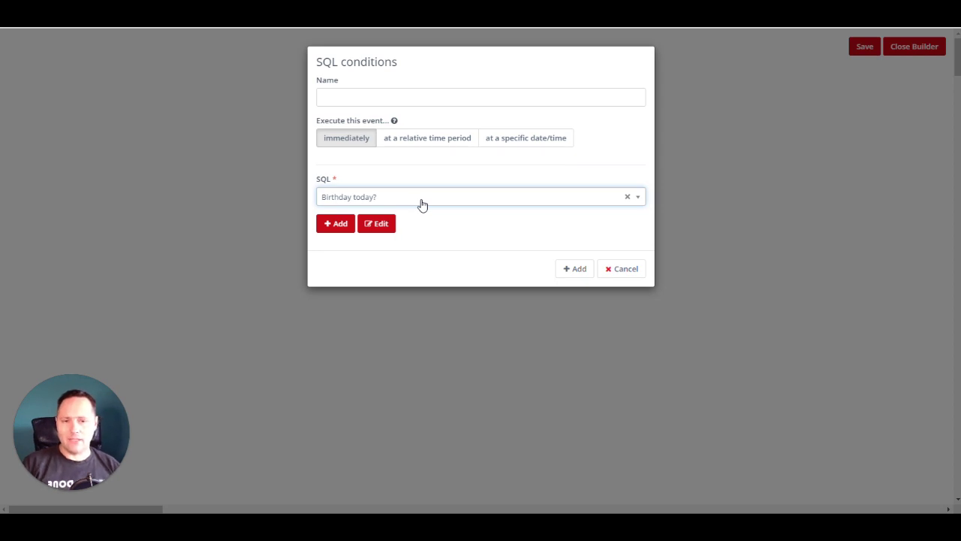
left_click(422, 204)
left_click(421, 269)
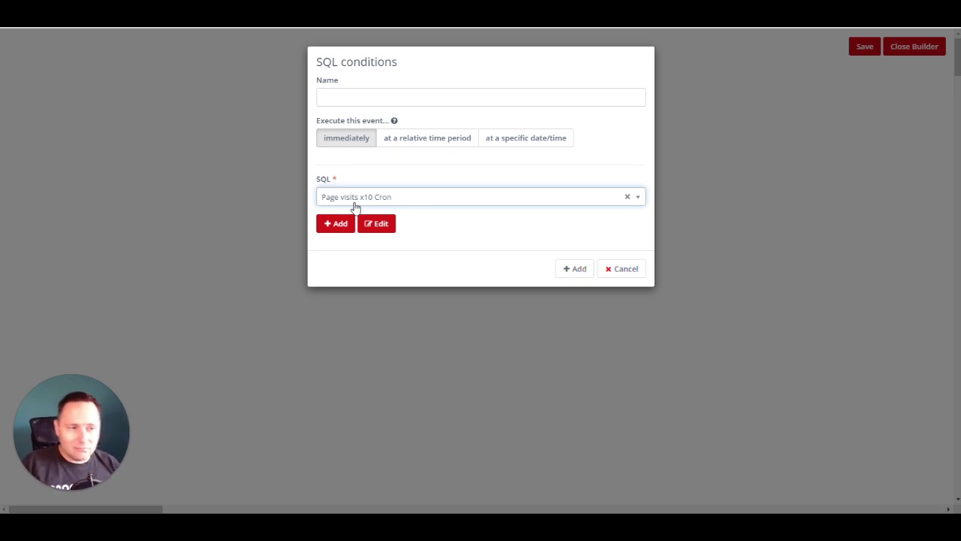
left_click(612, 268)
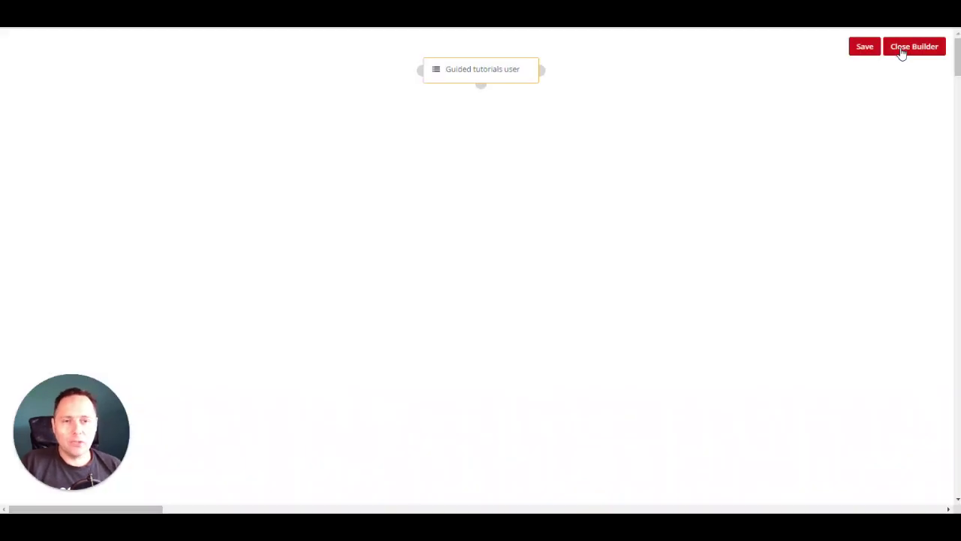
- Add a Contact tags condition under the segment source, then save and close the builder
left_click(481, 84)
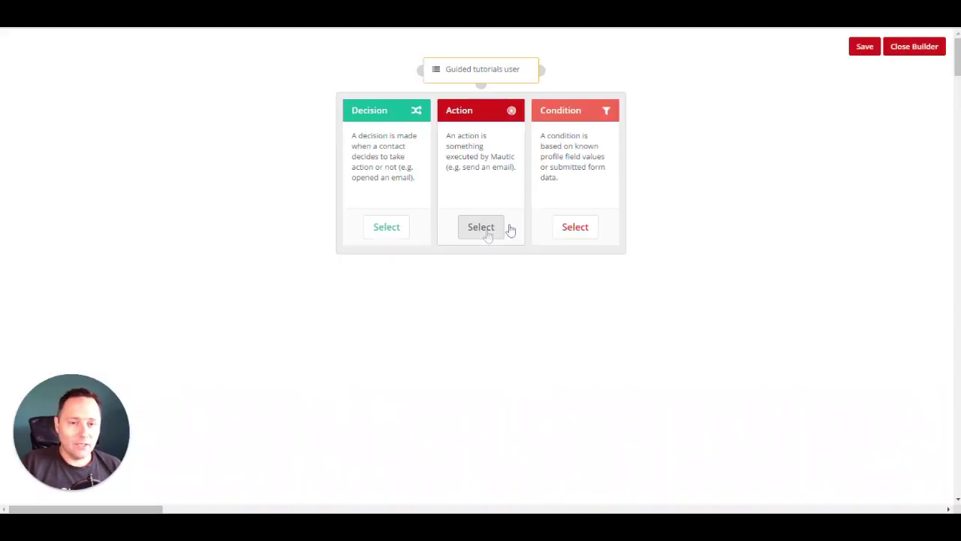
left_click(575, 226)
left_click(452, 242)
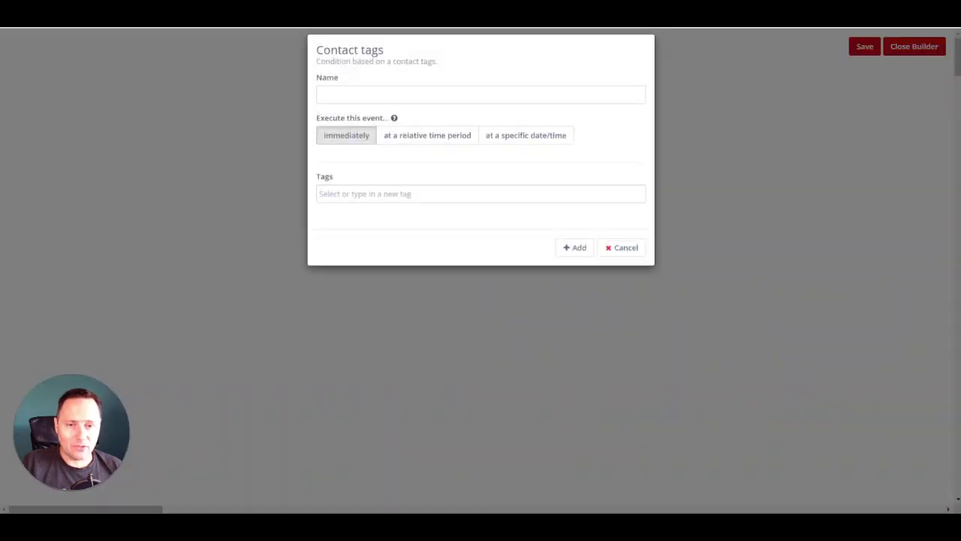
left_click(564, 251)
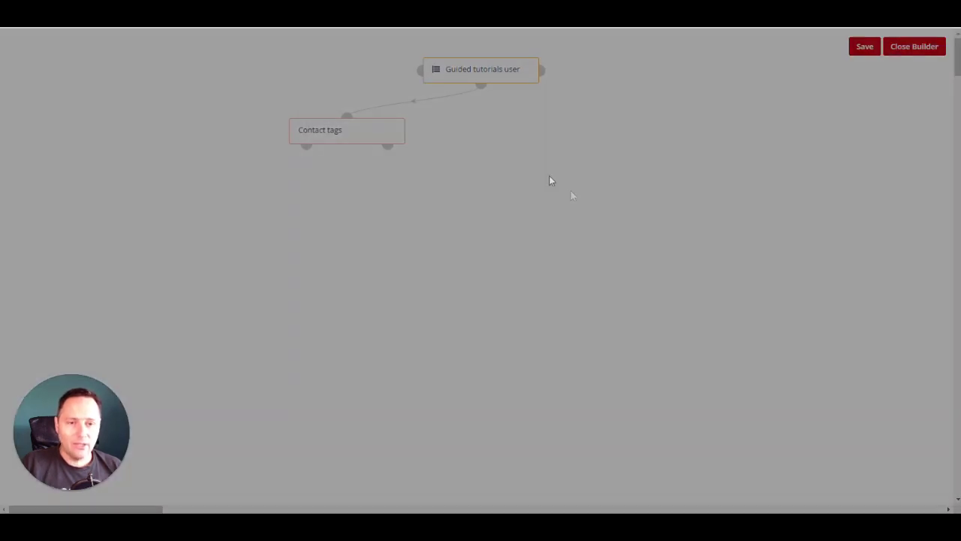
left_click(862, 48)
left_click(912, 46)
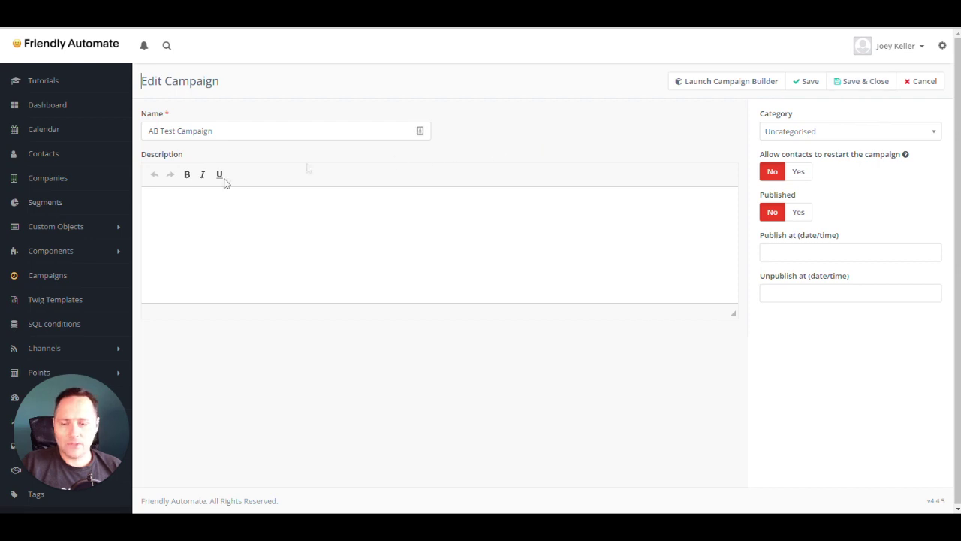
- Open the Random condition SQL condition and select its odd-ID SQL query to review it
left_click(52, 324)
left_click(209, 172)
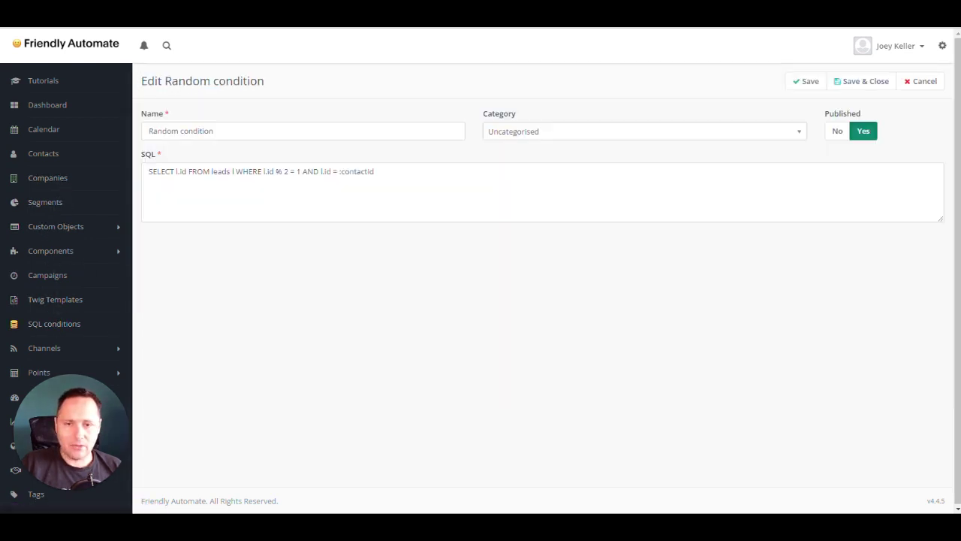
left_click(374, 171)
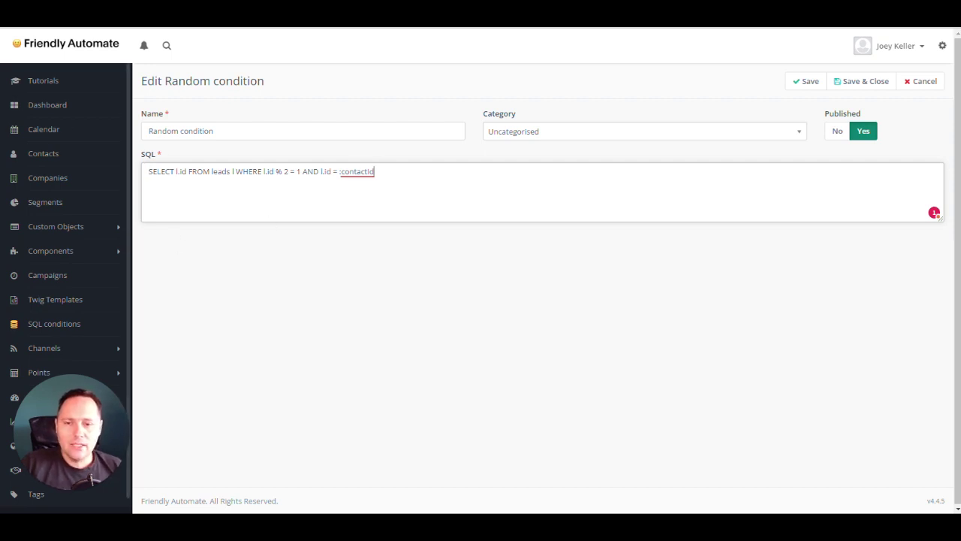
left_click_drag(149, 171, 374, 171)
left_click(375, 171)
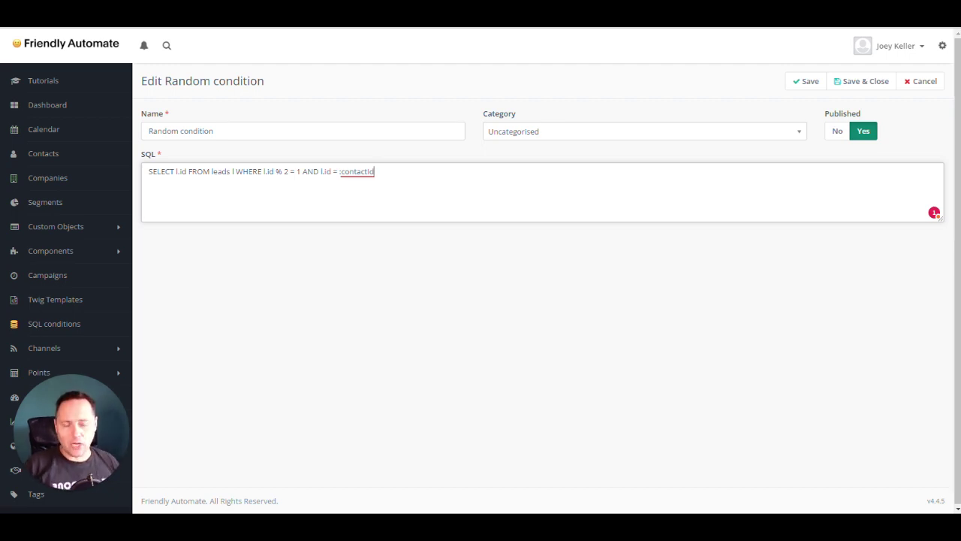
- Return to the Campaigns list with the name filter cleared to show all campaigns
left_click(64, 277)
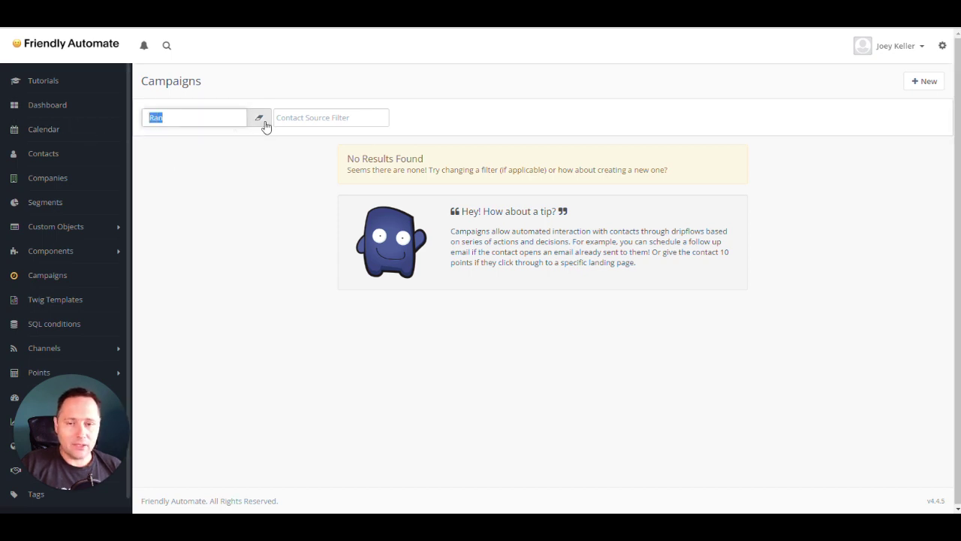
left_click(52, 276)
left_click(259, 120)
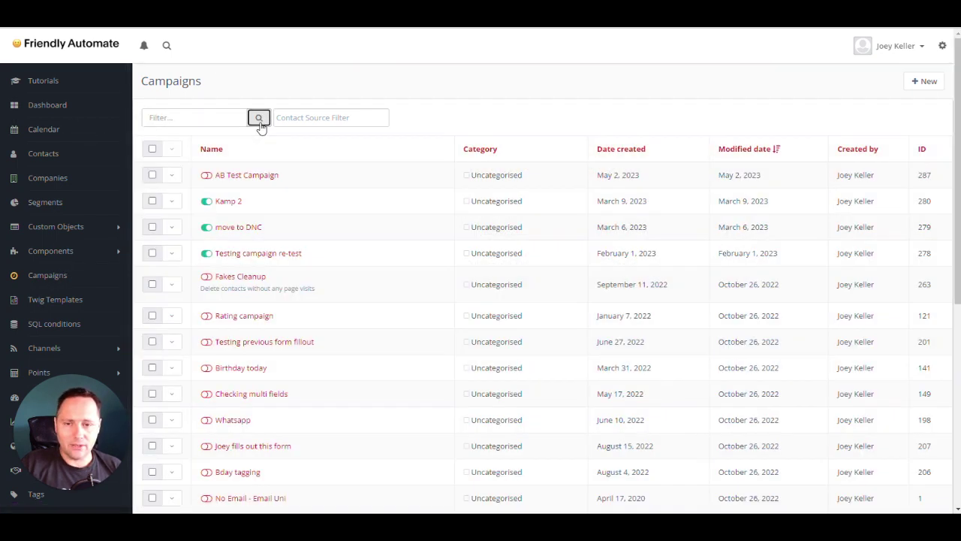
- Reopen AB Test Campaign in the builder and delete the Contact tags condition node
left_click(258, 176)
left_click(863, 81)
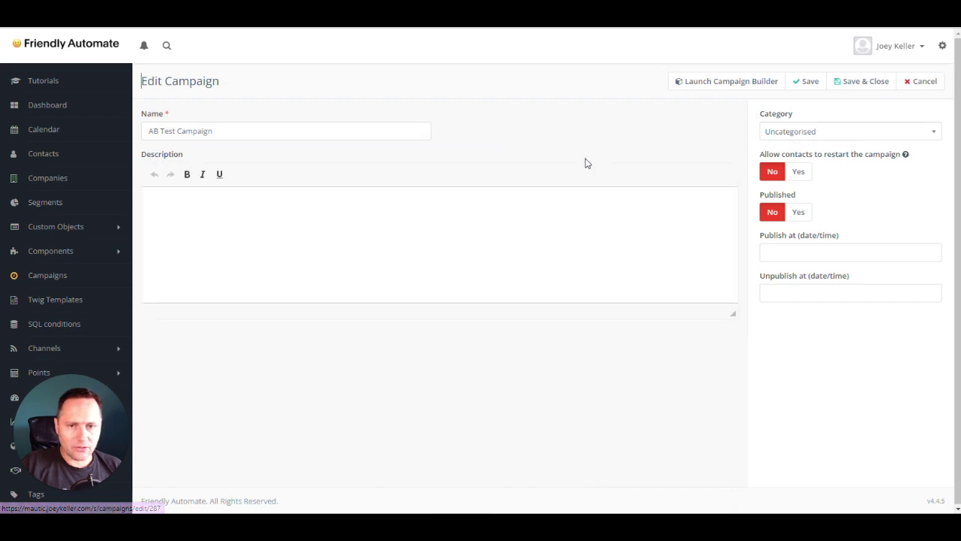
left_click(712, 83)
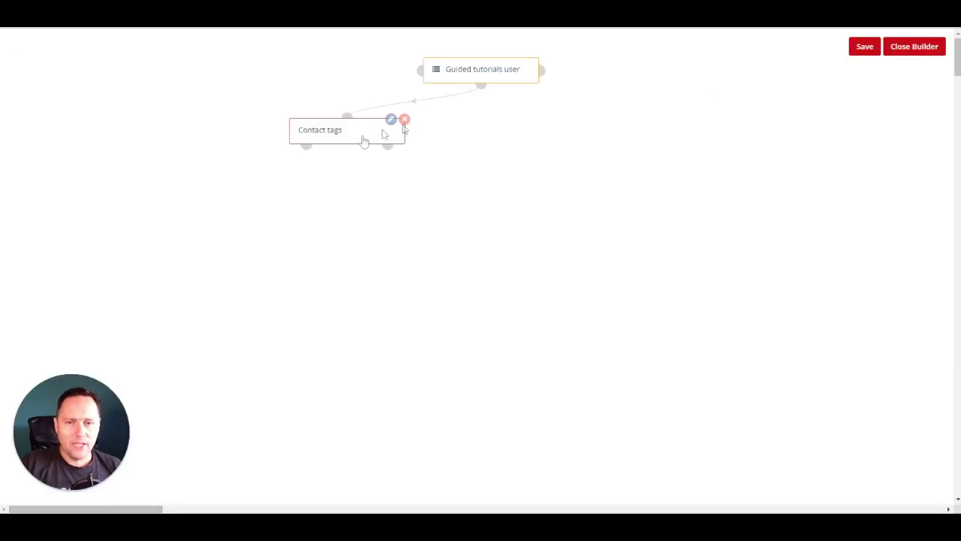
left_click(401, 118)
- Add a 'Random?' SQL condition using Random condition beneath the Guided tutorials user segment
left_click(482, 83)
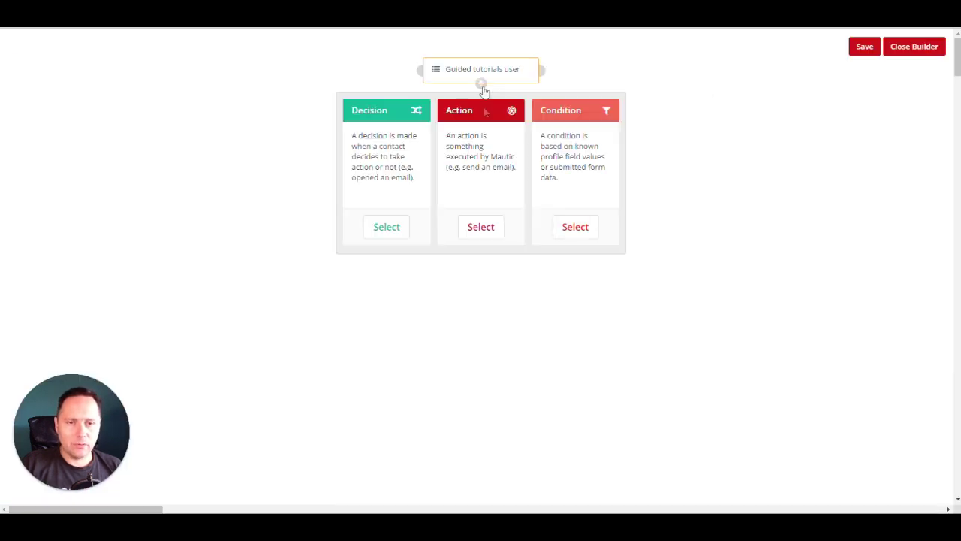
left_click(578, 226)
scroll(507, 248, "down", 3)
left_click(467, 283)
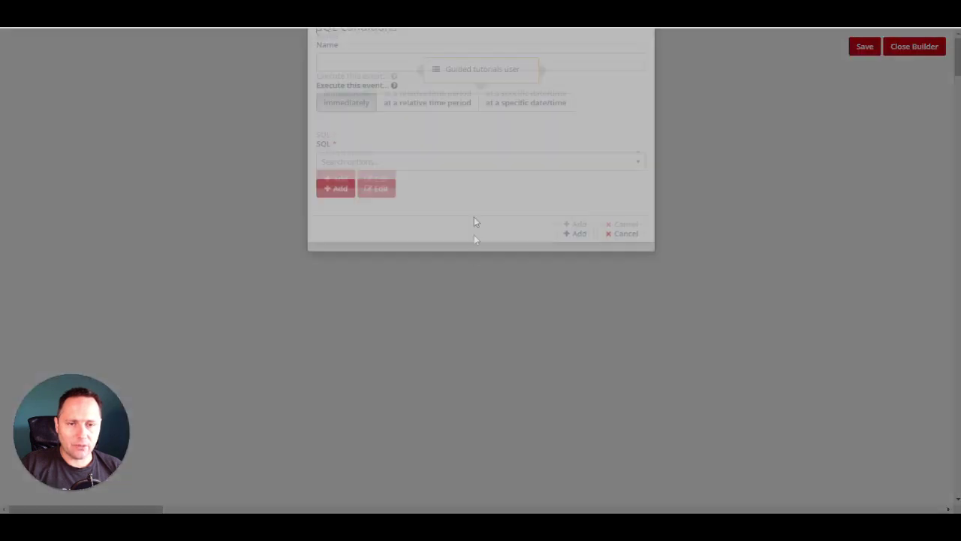
left_click(359, 202)
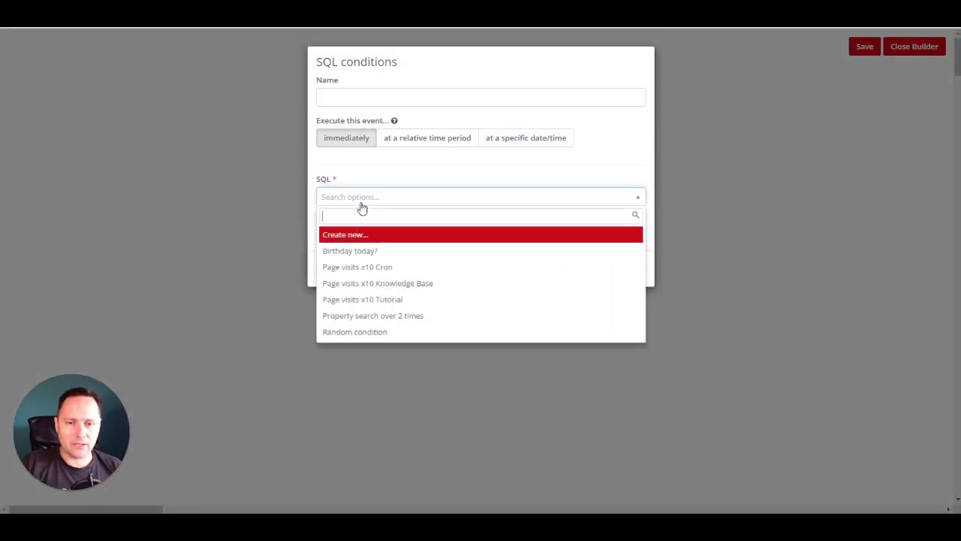
left_click(376, 335)
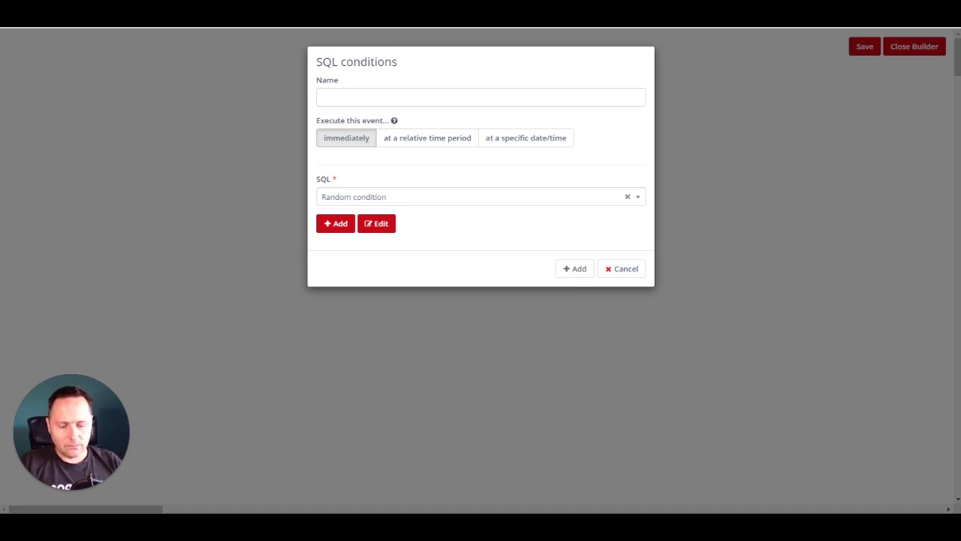
left_click(357, 98)
type("Random?")
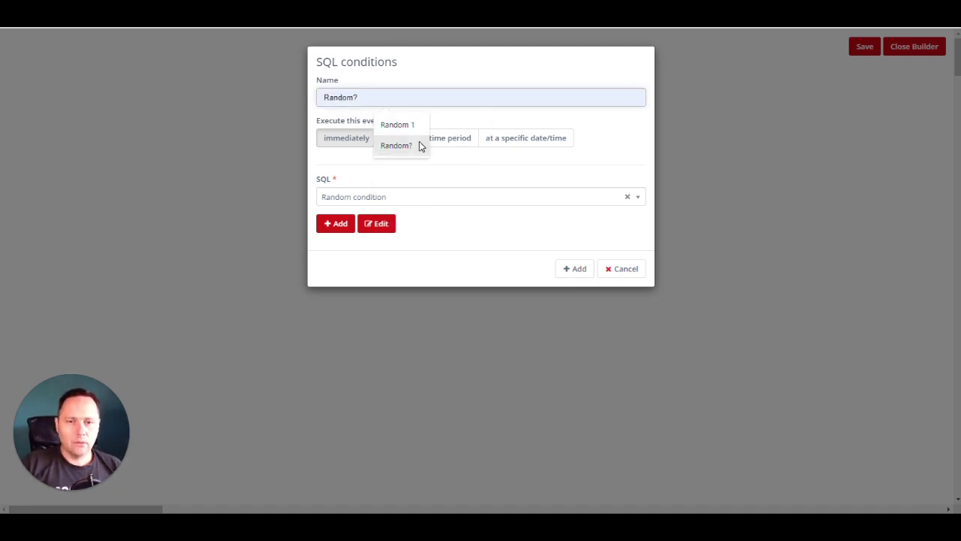
left_click(419, 145)
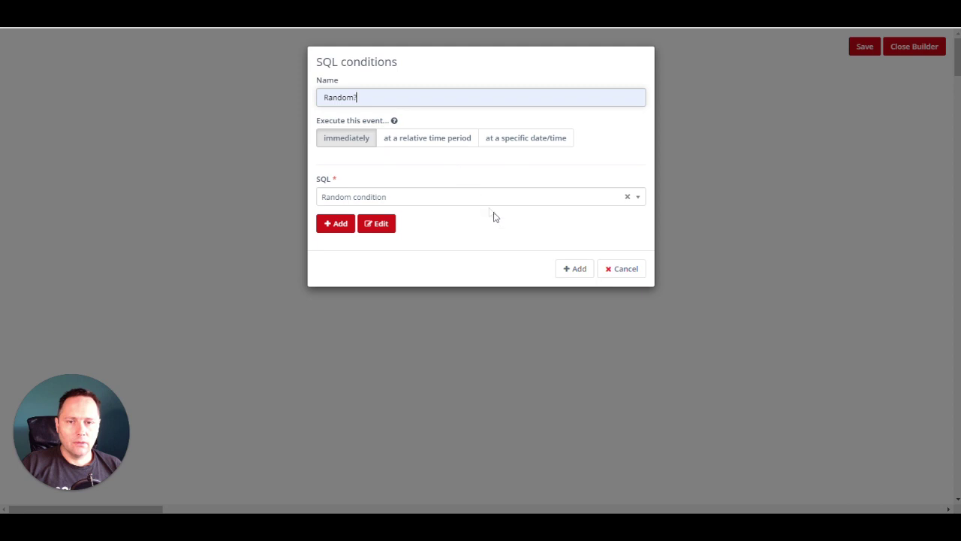
left_click(575, 268)
left_click_drag(234, 143, 497, 142)
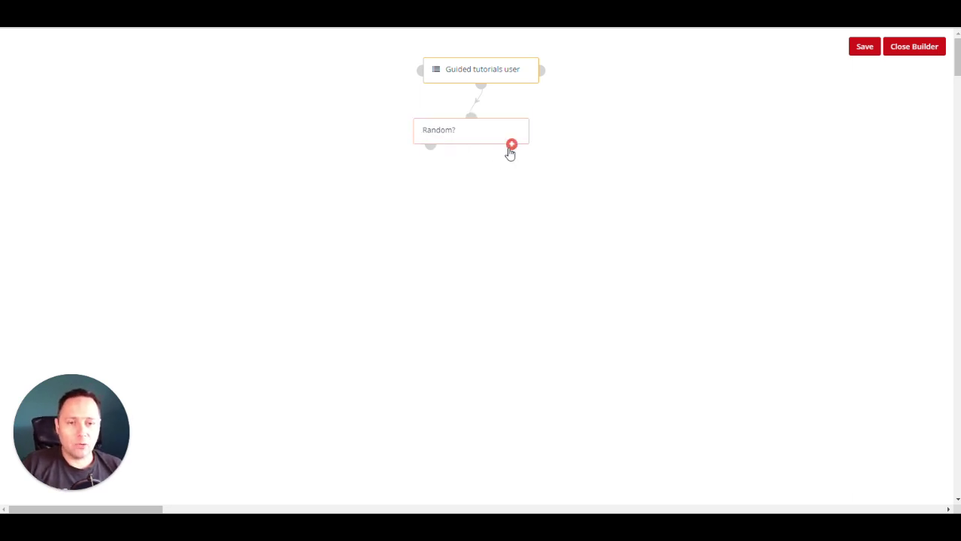
- Add an 'Even / Odd?' SQL condition running Random condition and position it beneath the source
left_click(921, 49)
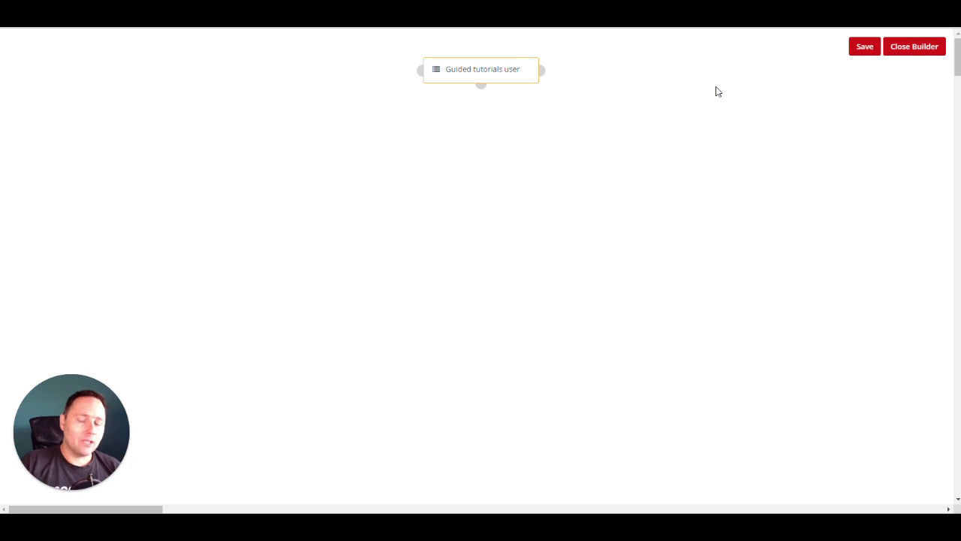
left_click(481, 87)
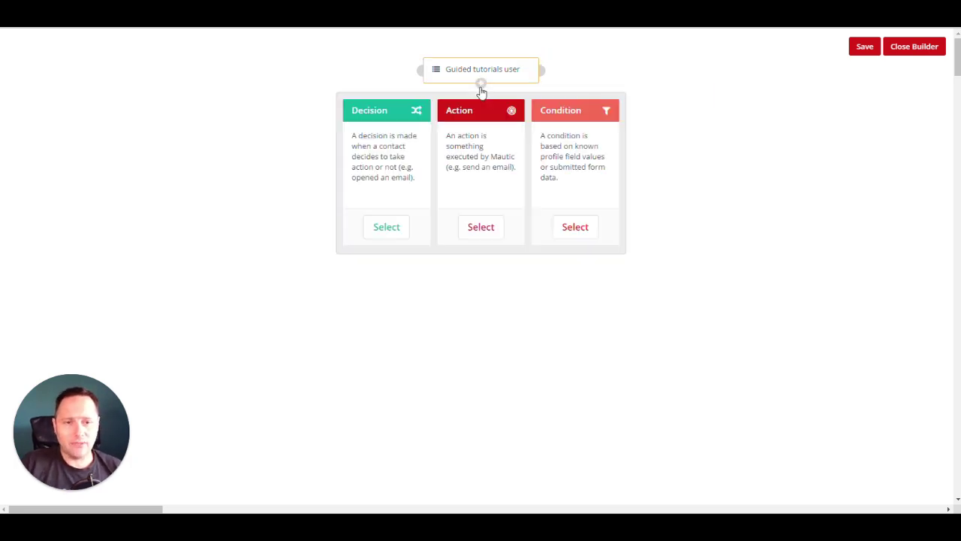
left_click(583, 236)
scroll(455, 253, "down", 3)
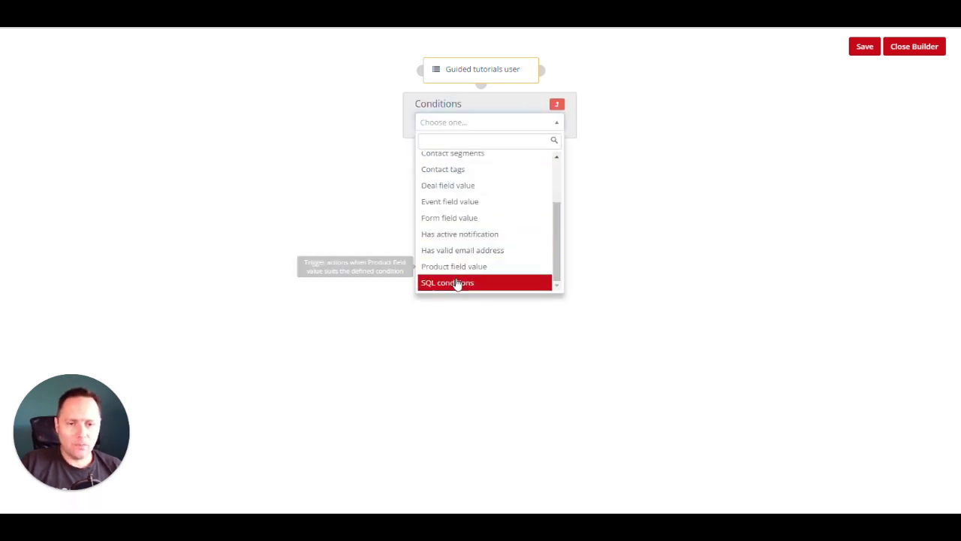
left_click(455, 281)
left_click(377, 196)
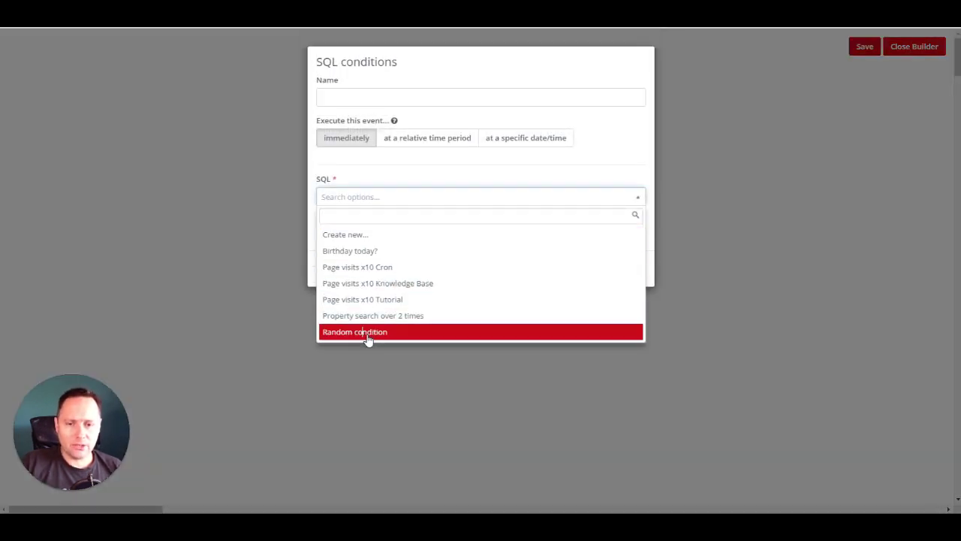
left_click(368, 336)
left_click(380, 98)
type("Ev")
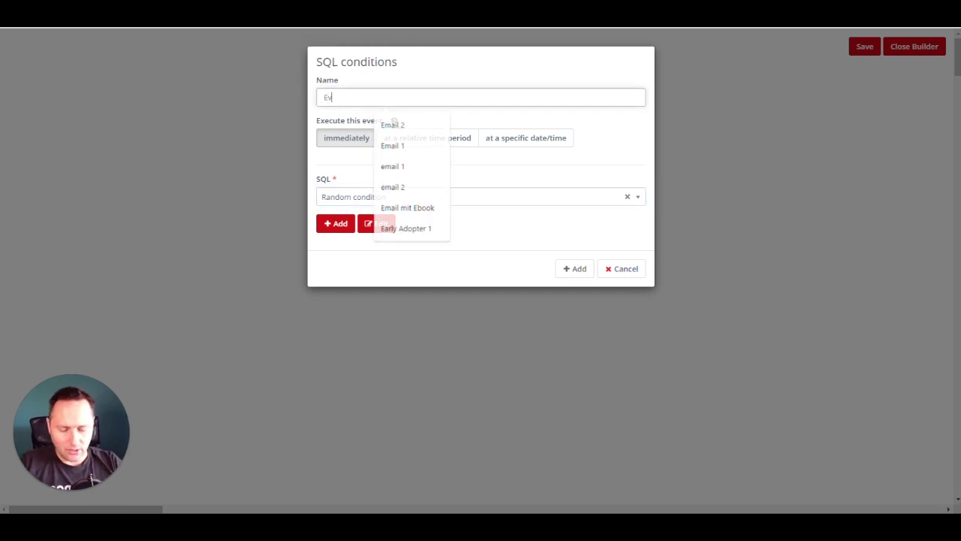
type("en")
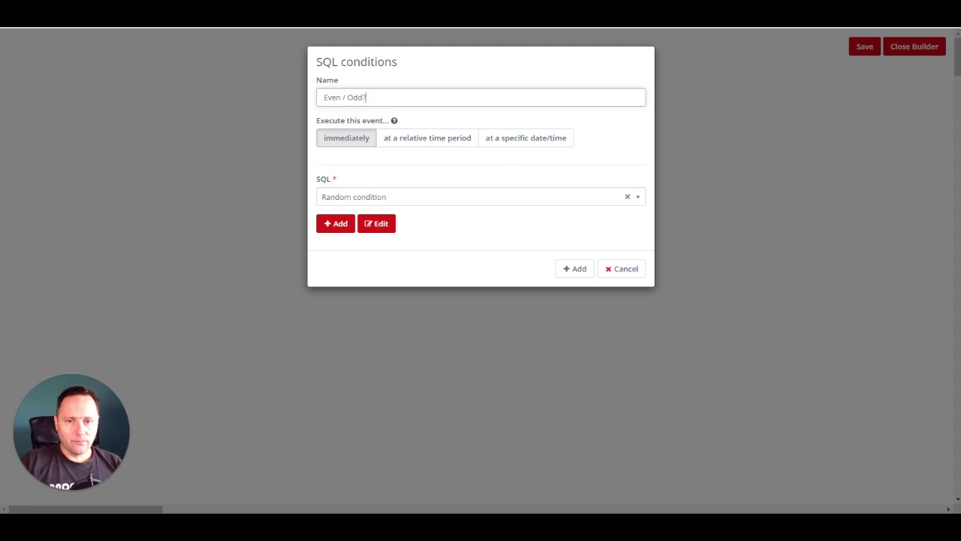
left_click(574, 268)
left_click_drag(206, 142, 458, 145)
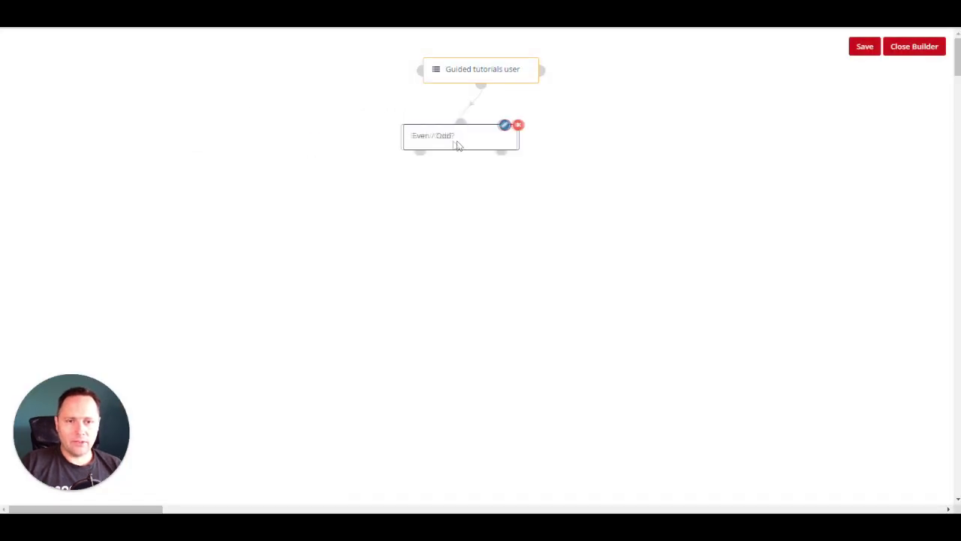
- Replace the Guided tutorials user source with the Inaktivak segment
left_click(523, 59)
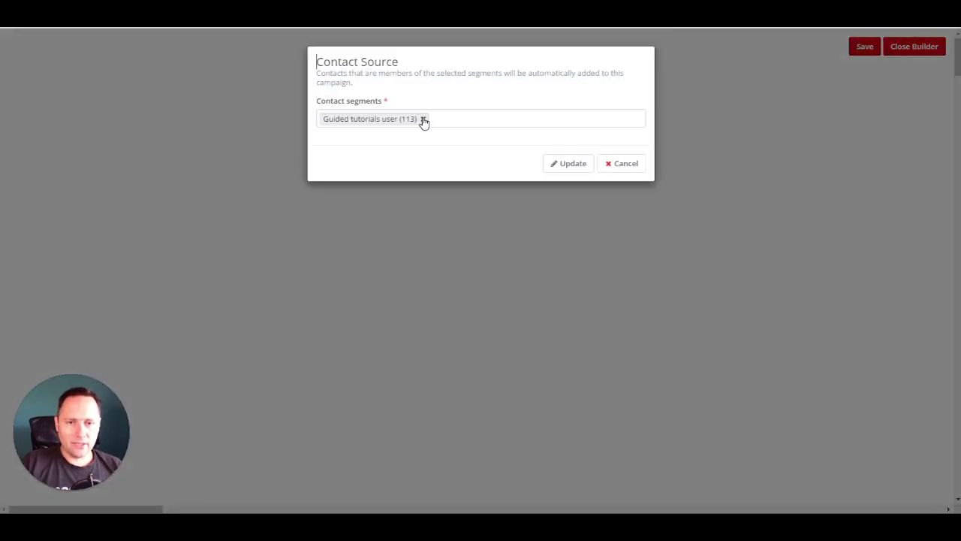
left_click(424, 120)
left_click(429, 143)
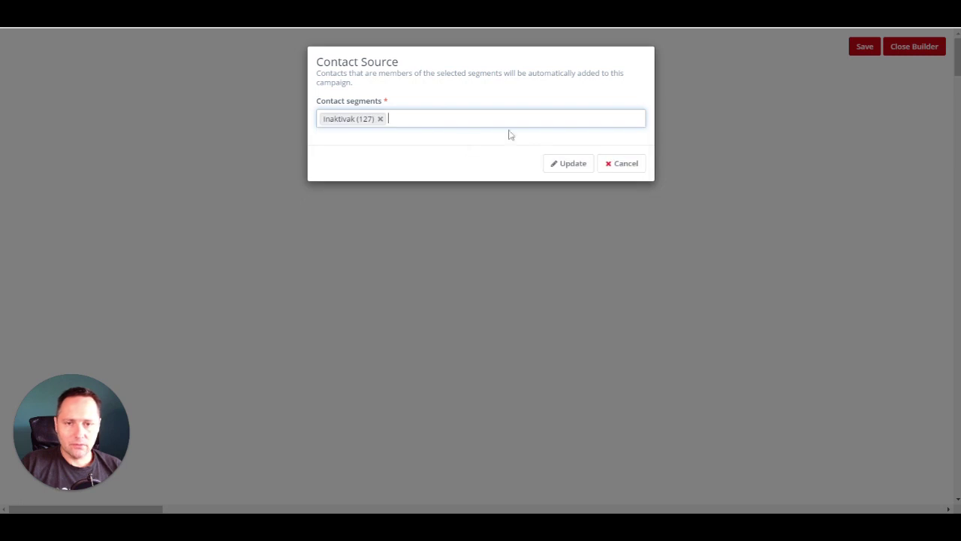
left_click(556, 164)
left_click_drag(487, 130, 498, 128)
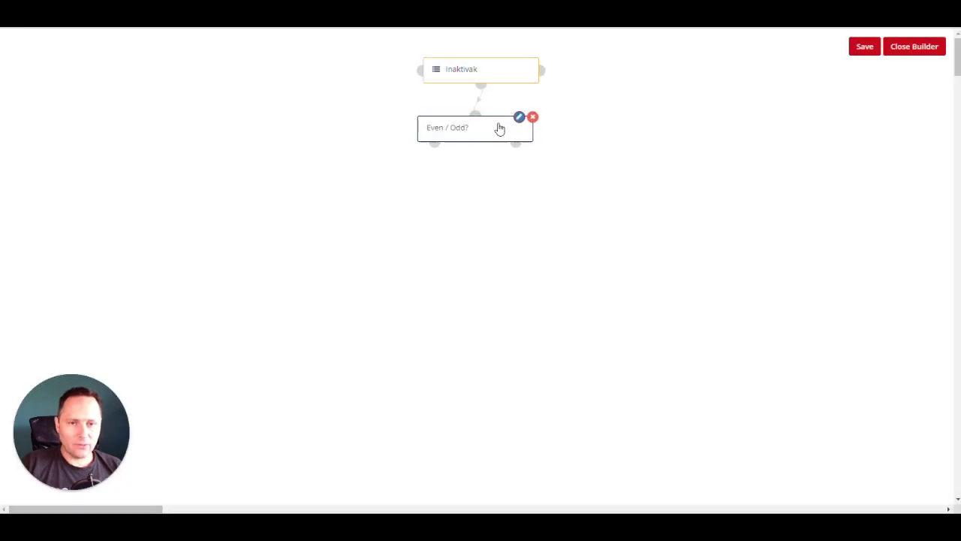
- On the Even / Odd? yes branch, add a Modify contact's tags action adding the yes tag
left_click(435, 143)
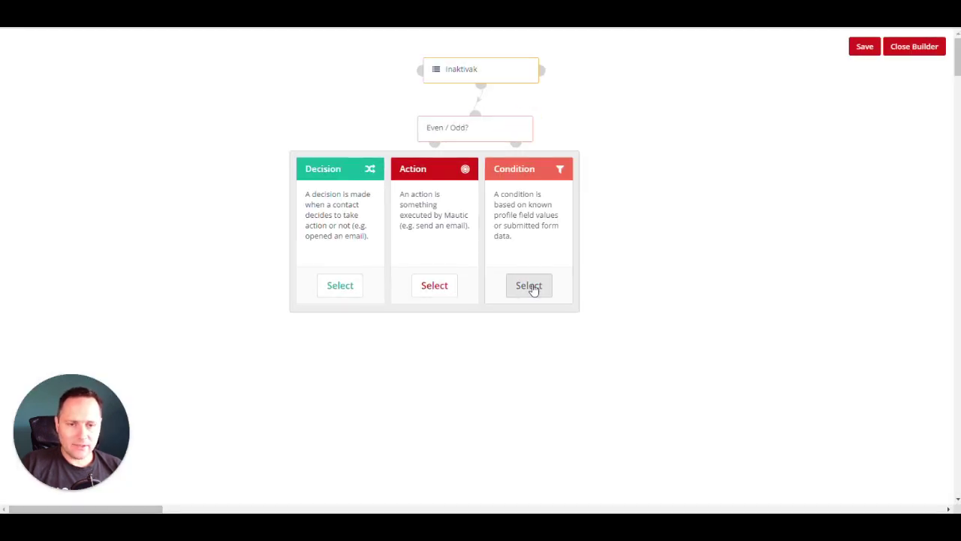
left_click(434, 285)
type("t")
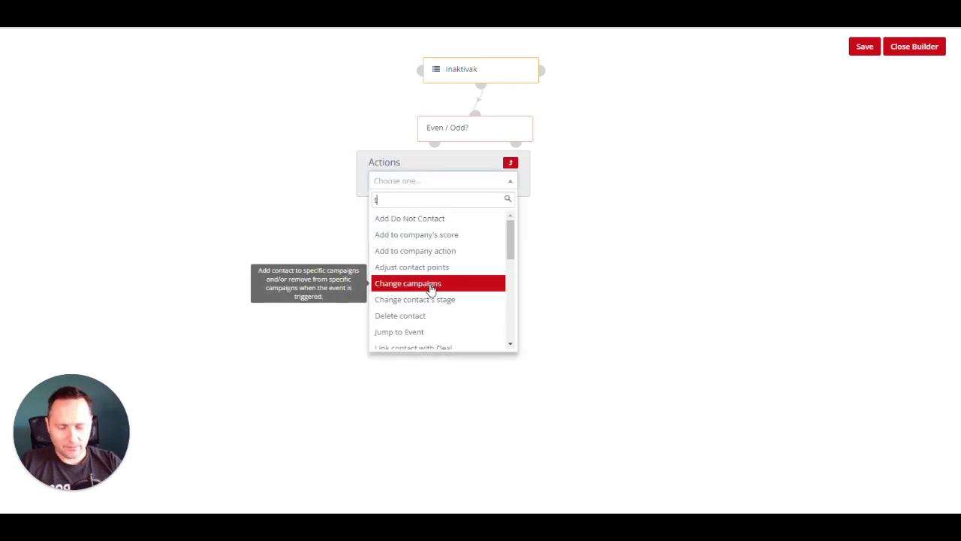
type("ag")
left_click(446, 235)
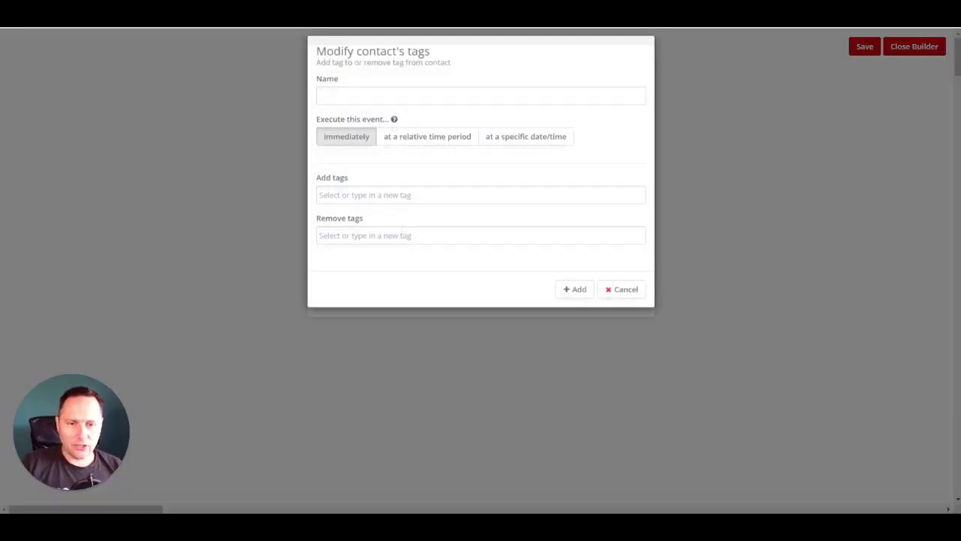
left_click(390, 205)
type("ya")
key("BackSpace")
type("e")
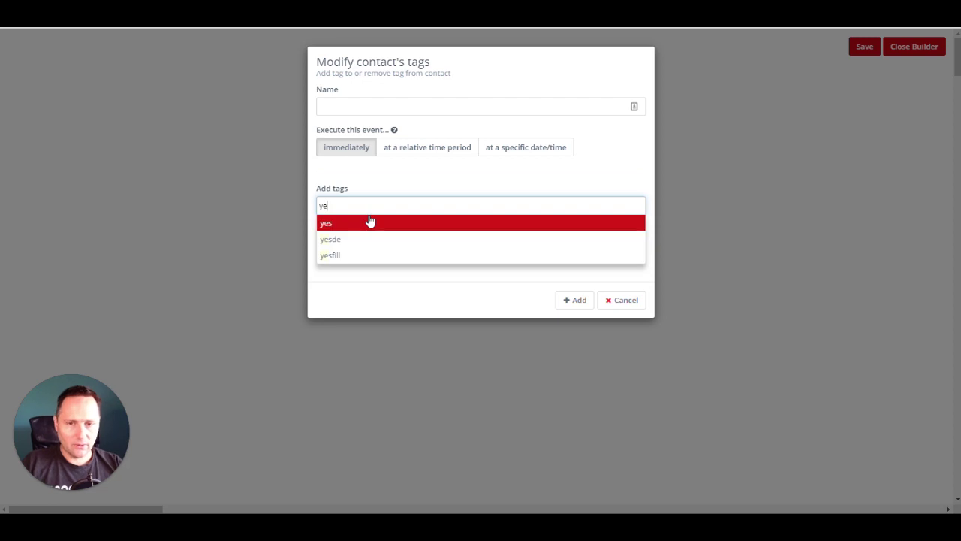
left_click(370, 223)
left_click(572, 301)
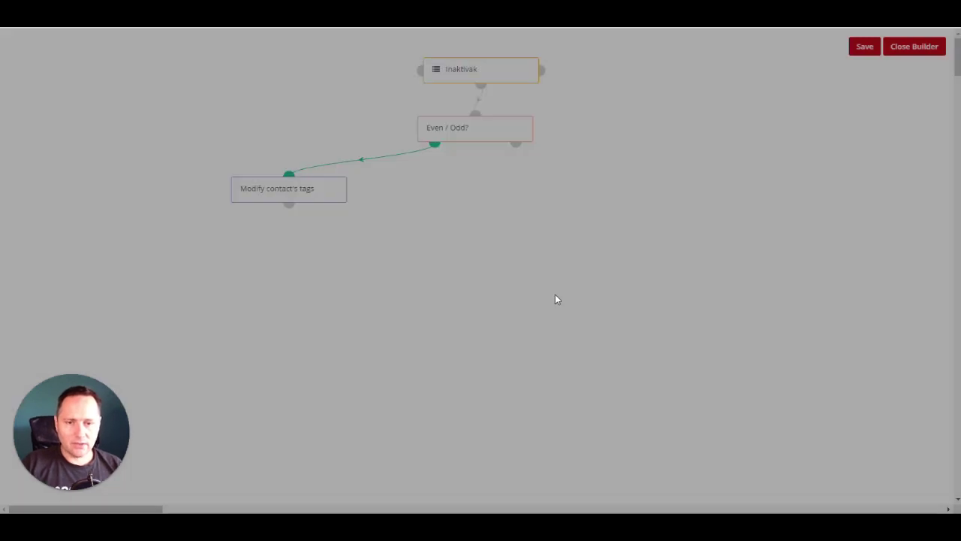
left_click_drag(299, 192, 399, 195)
- On the no branch, add a Modify contact's tags action adding a new nono tag, then save
left_click(515, 143)
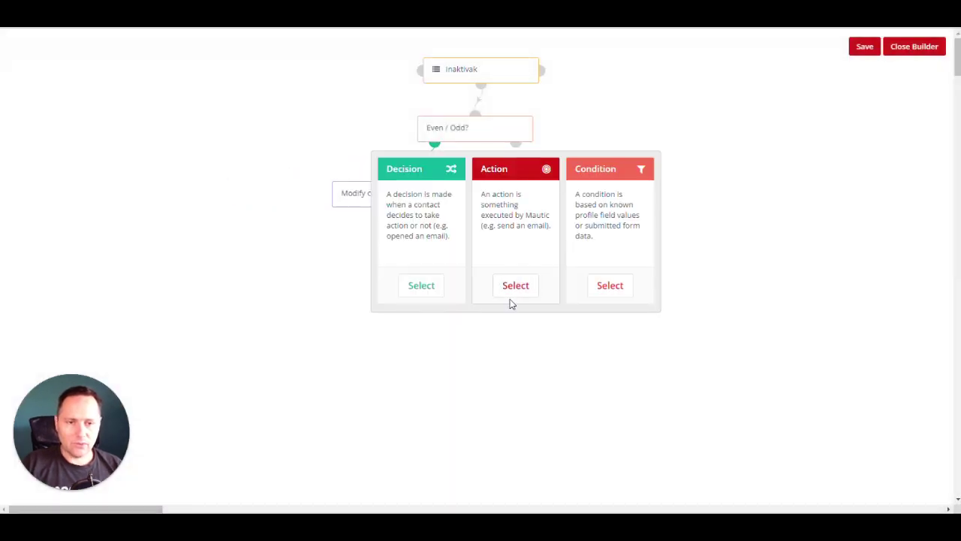
left_click(514, 288)
type("tag")
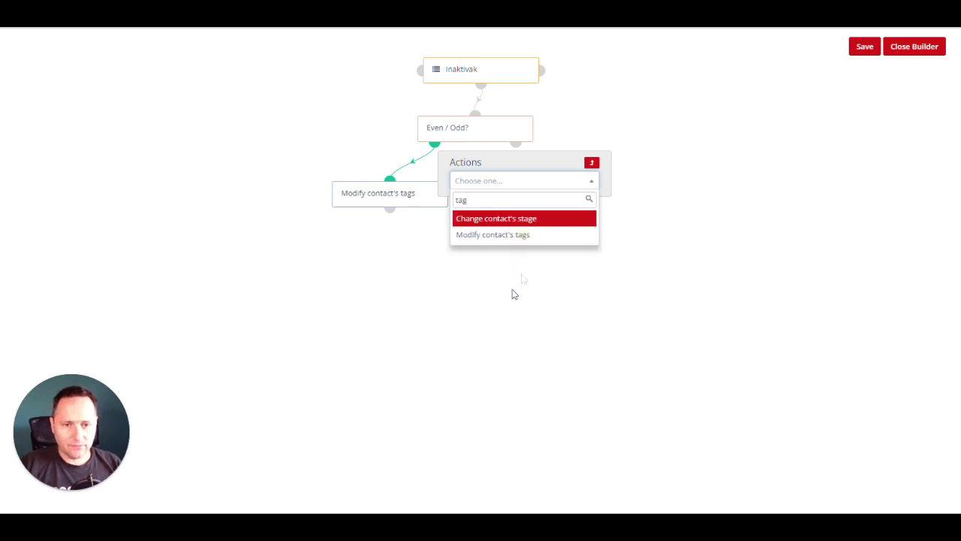
left_click(535, 235)
left_click(420, 206)
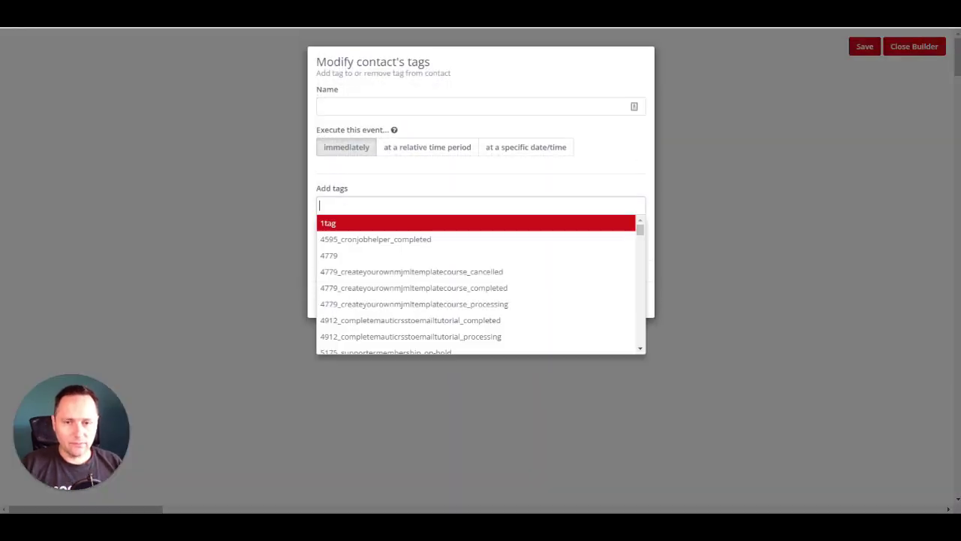
type("nono")
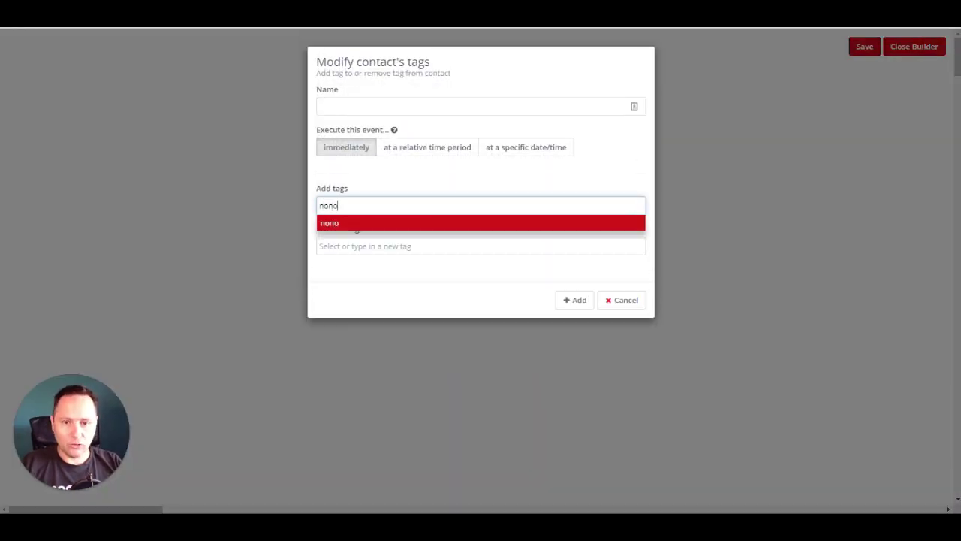
left_click(444, 223)
left_click(569, 299)
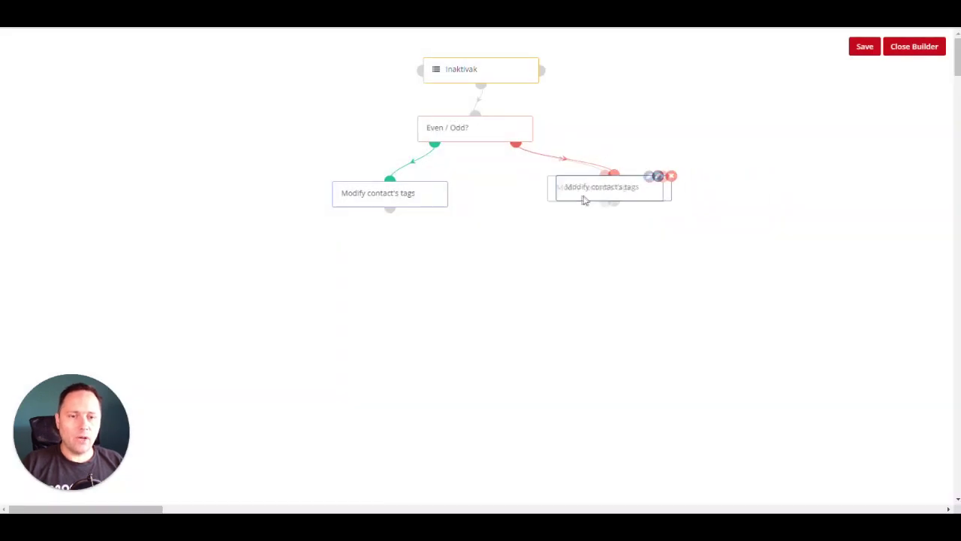
left_click(873, 46)
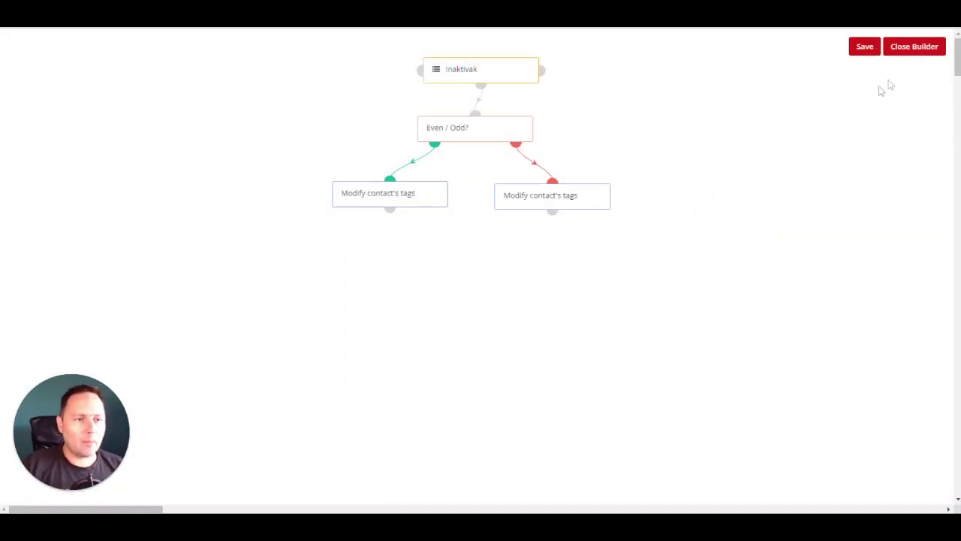
- Set AB Test Campaign to Published, save and close it, then open its overview
left_click(915, 47)
left_click(798, 213)
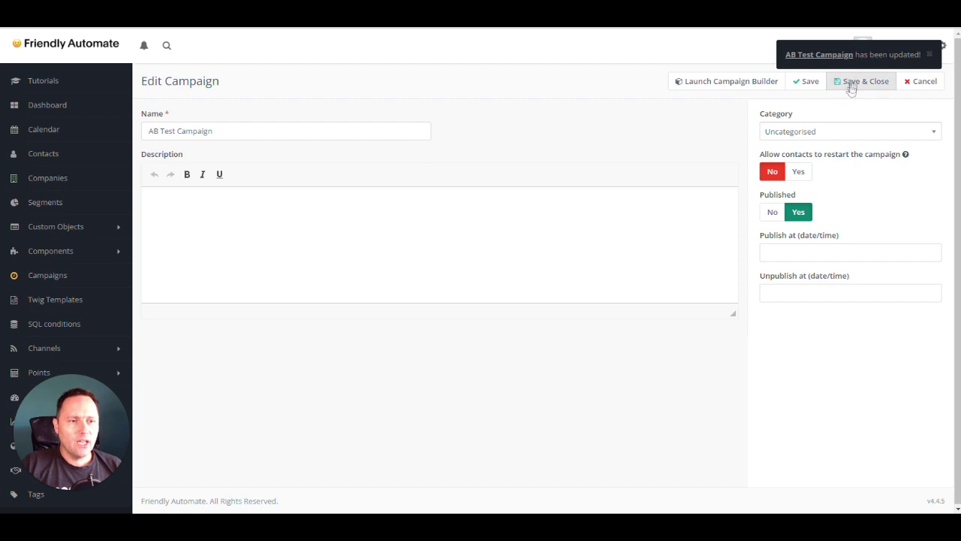
left_click(851, 82)
scroll(564, 371, "down", 3)
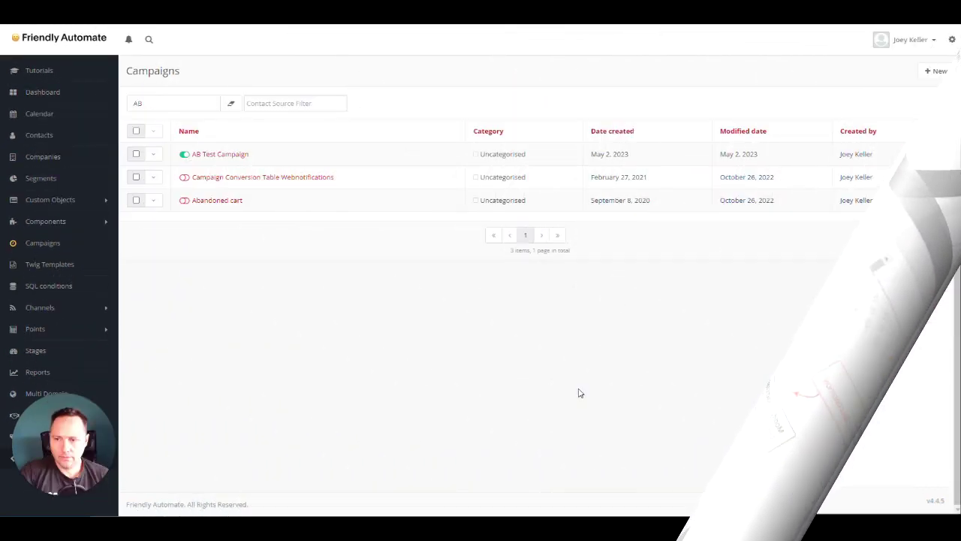
left_click(218, 160)
- View the action and condition statistics showing Even / Odd? splitting contacts 49.9% versus 50.1%
scroll(397, 290, "down", 1)
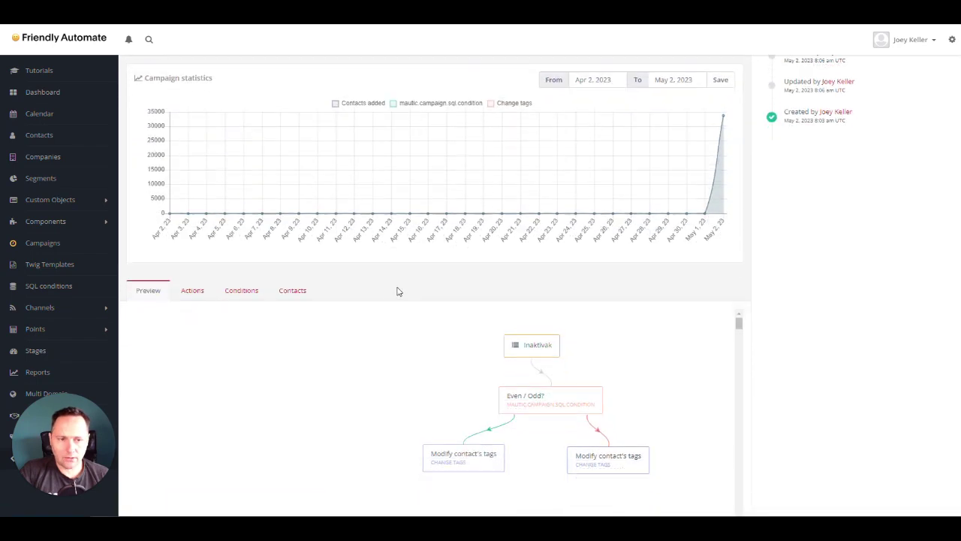
scroll(440, 108, "up", 1)
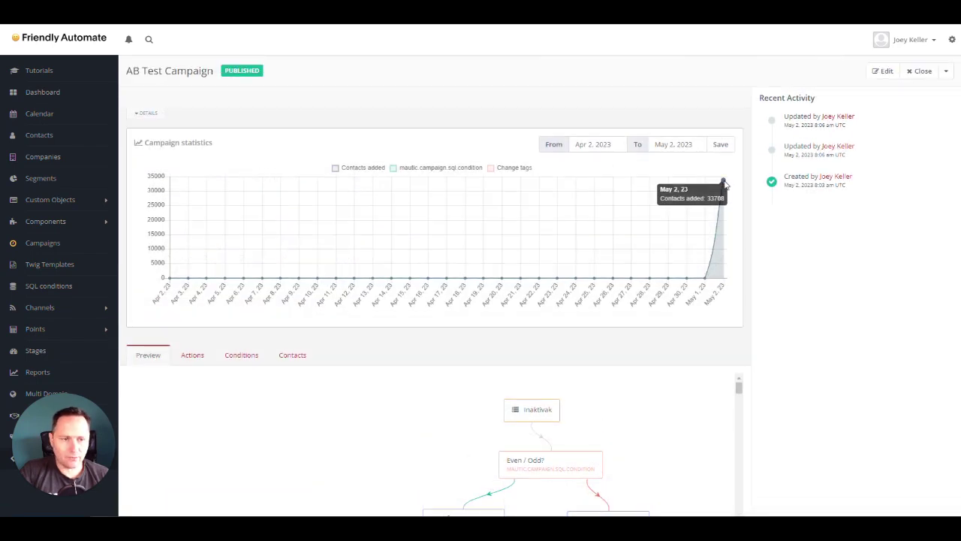
left_click(193, 356)
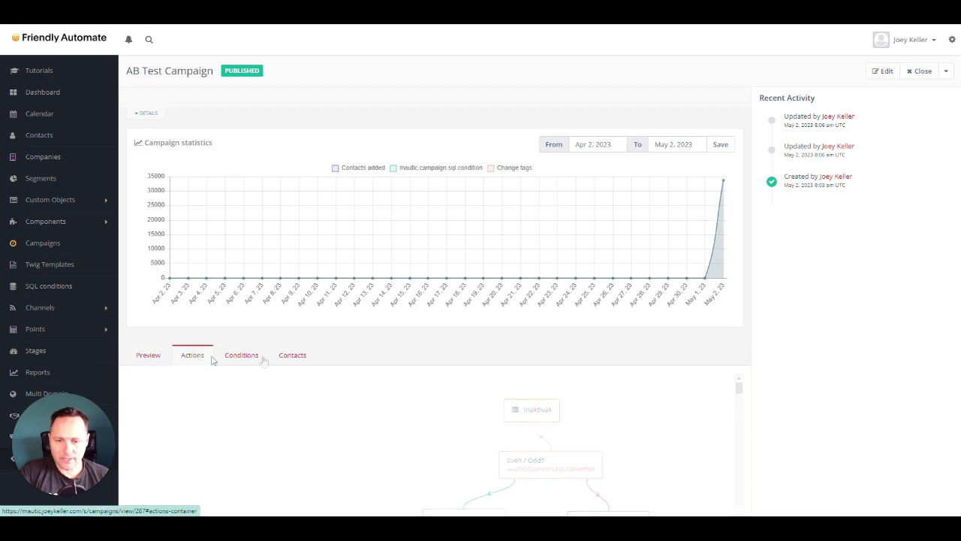
mouse_move(161, 389)
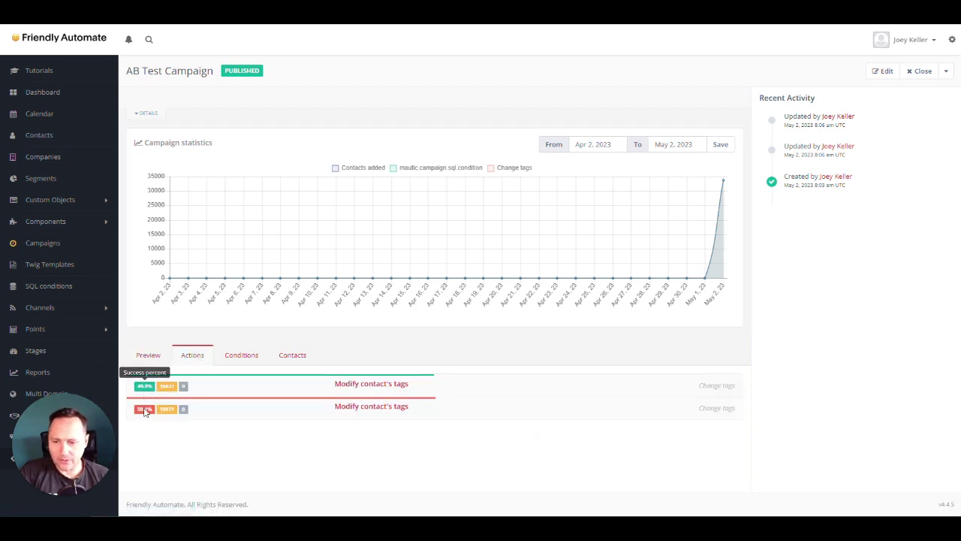
mouse_move(144, 408)
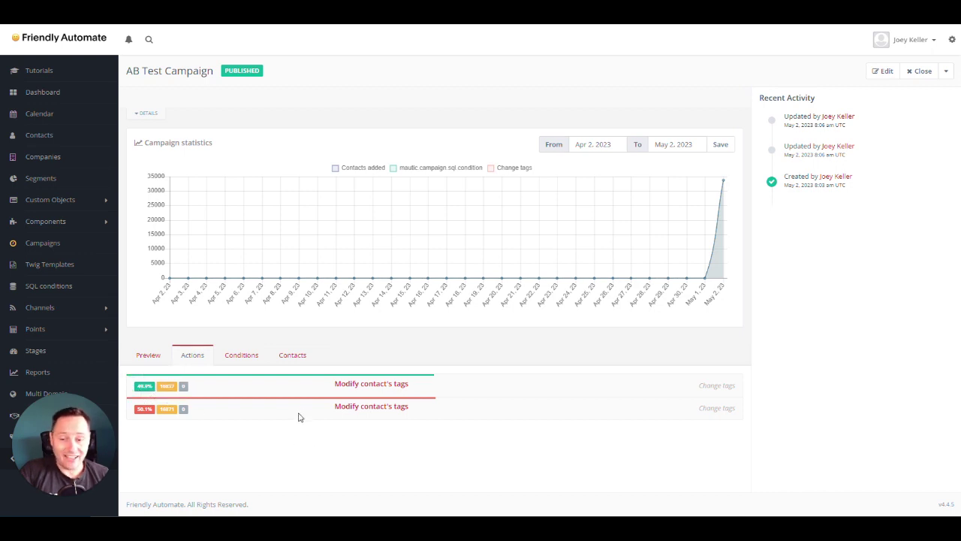
left_click(244, 360)
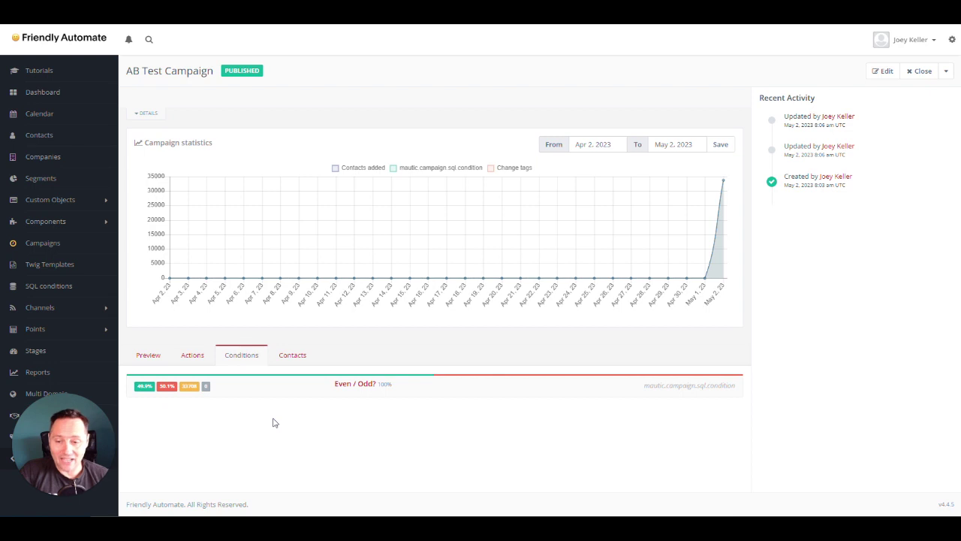